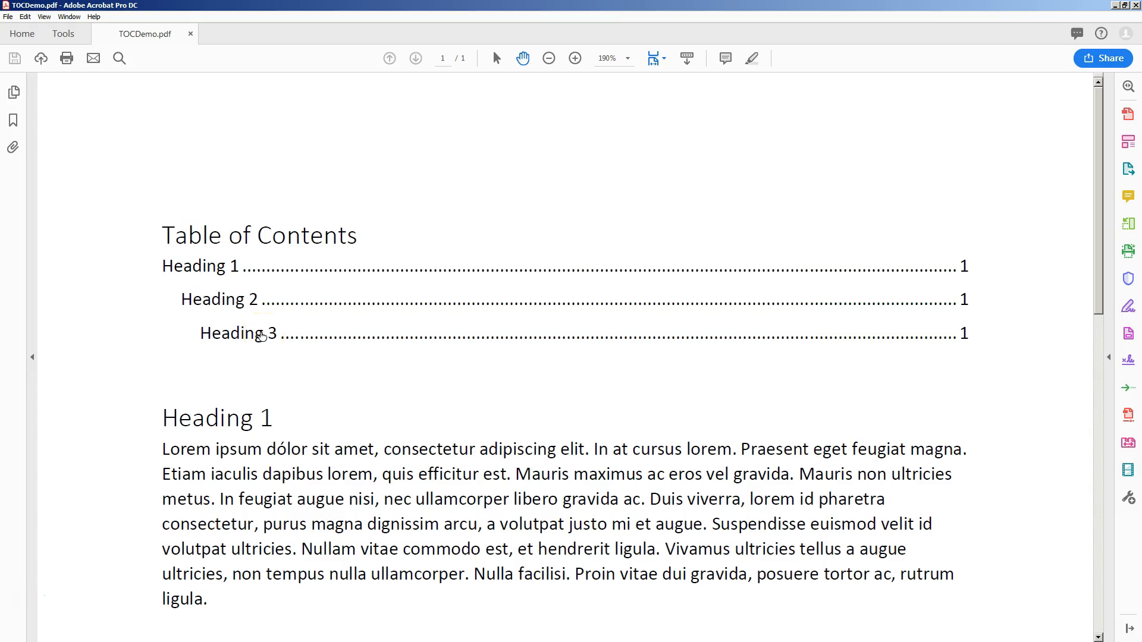
Follow the Heading 3 link in the PDF's table of contents, and return to the contents list
{"action": "left_click", "coordinate": [258, 334]}
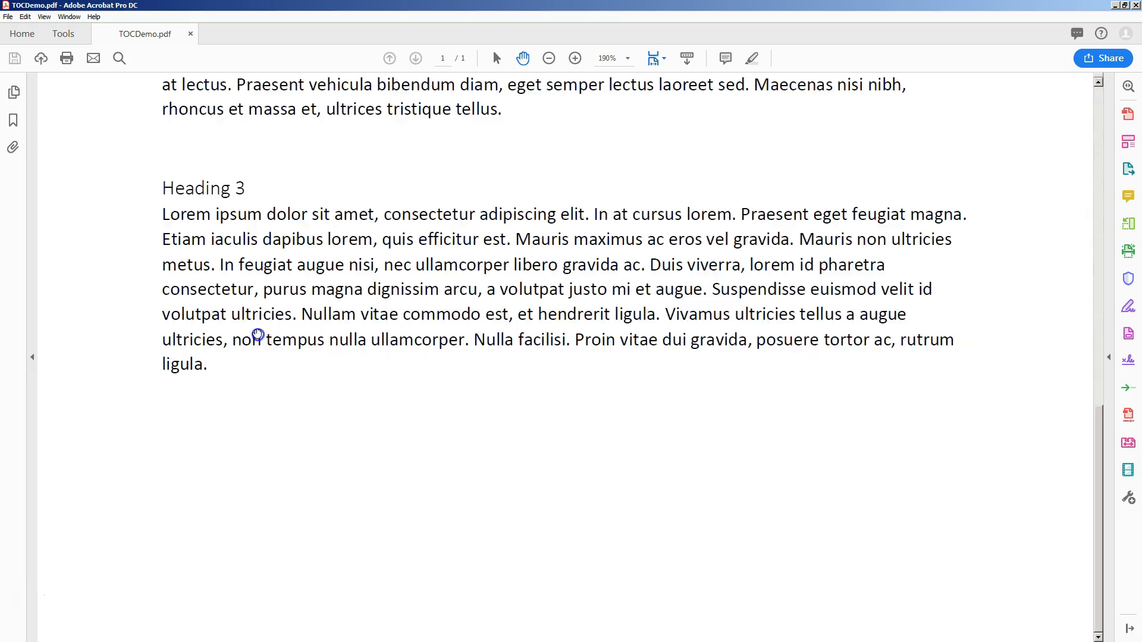
{"action": "scroll", "coordinate": [295, 345], "scroll_direction": "up", "scroll_amount": 10}
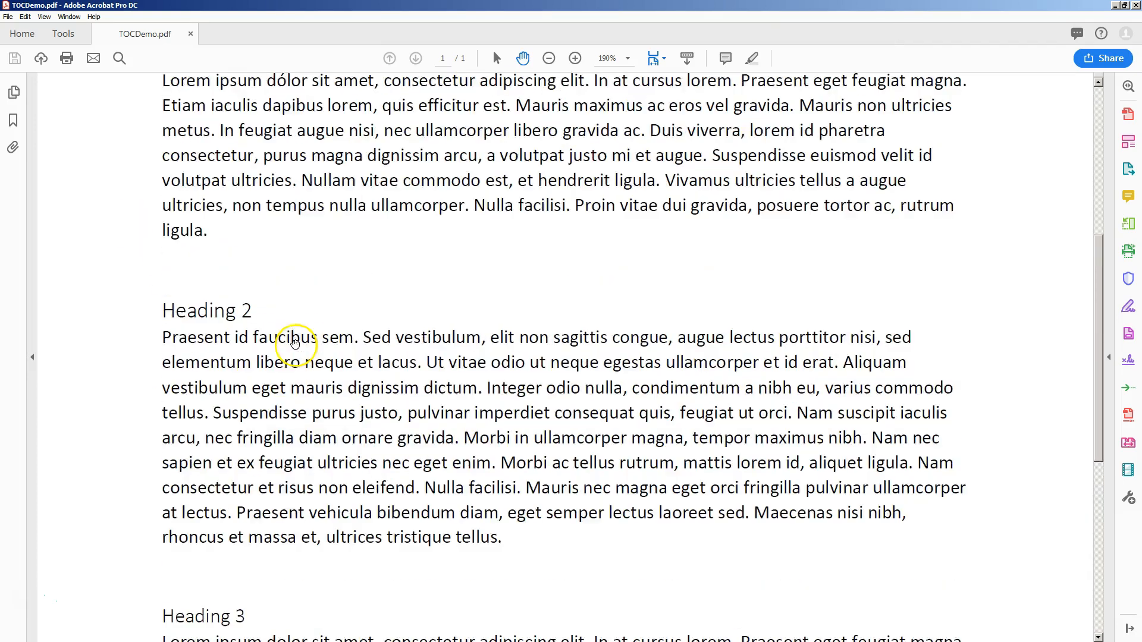
{"action": "scroll", "coordinate": [295, 340], "scroll_direction": "up", "scroll_amount": 2}
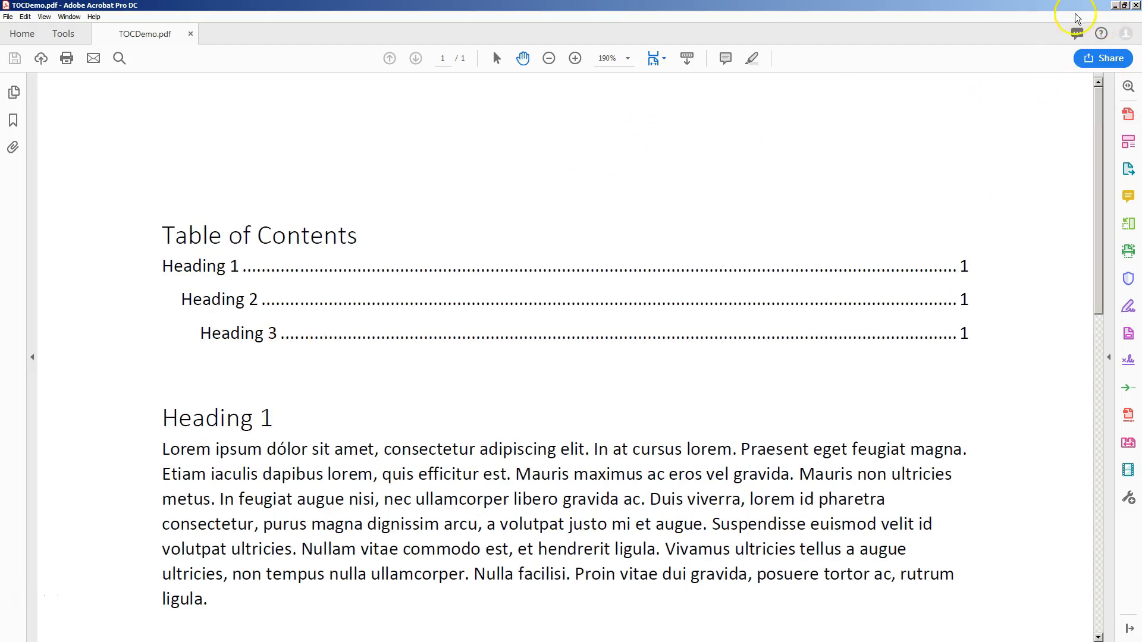
Switch to Word and create a new blank document
{"action": "left_click", "coordinate": [1115, 6]}
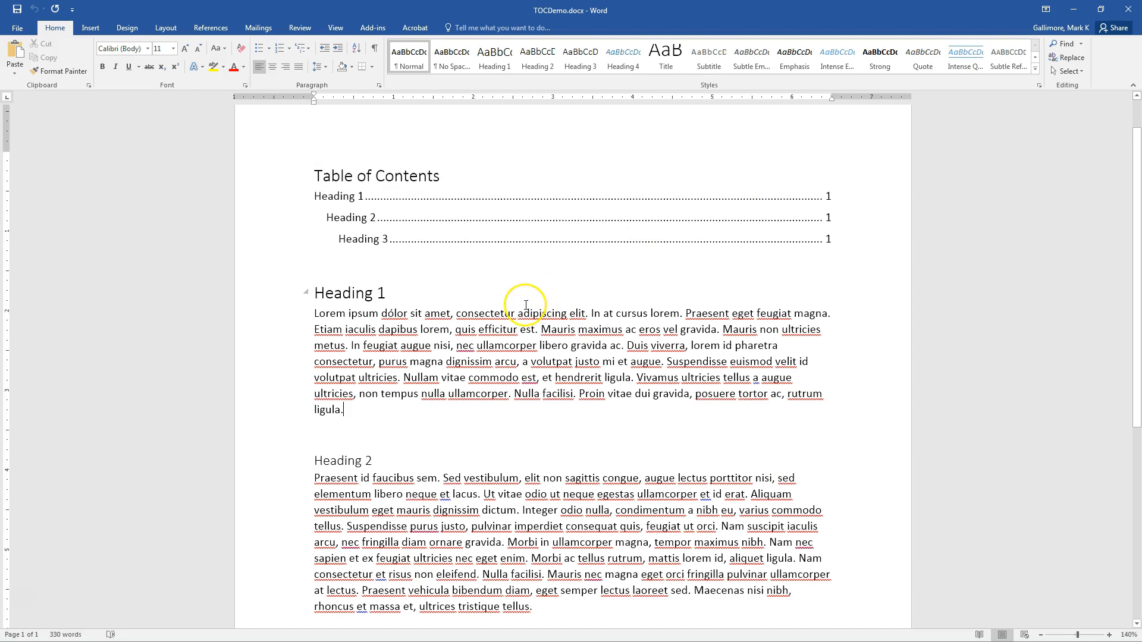
{"action": "scroll", "coordinate": [397, 285], "scroll_direction": "up", "scroll_amount": 1}
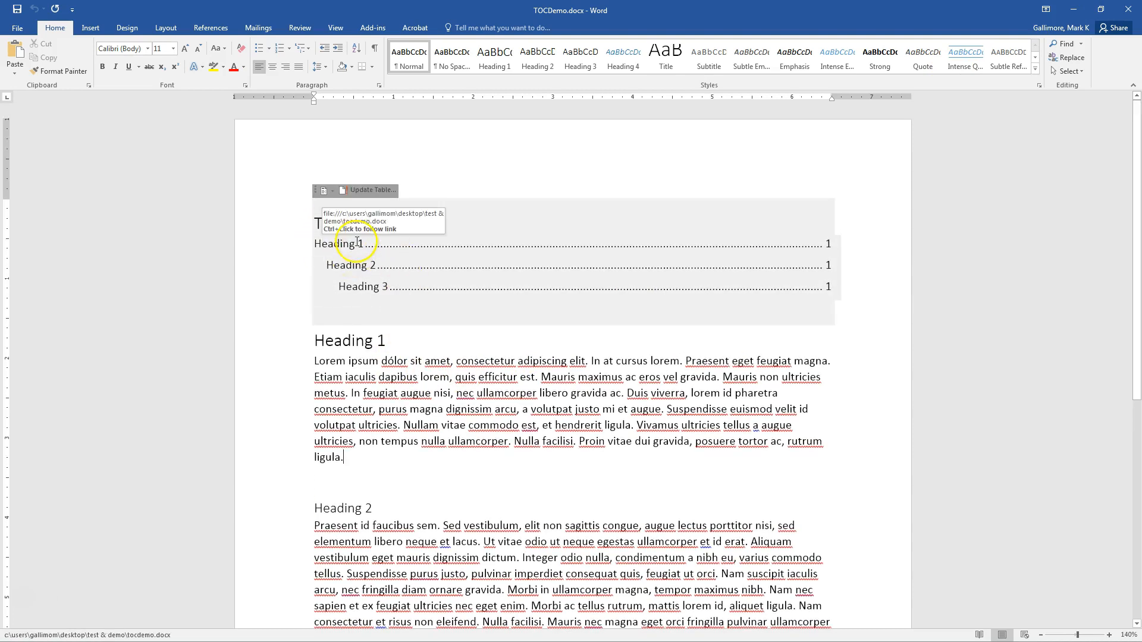
{"action": "left_click", "coordinate": [17, 28]}
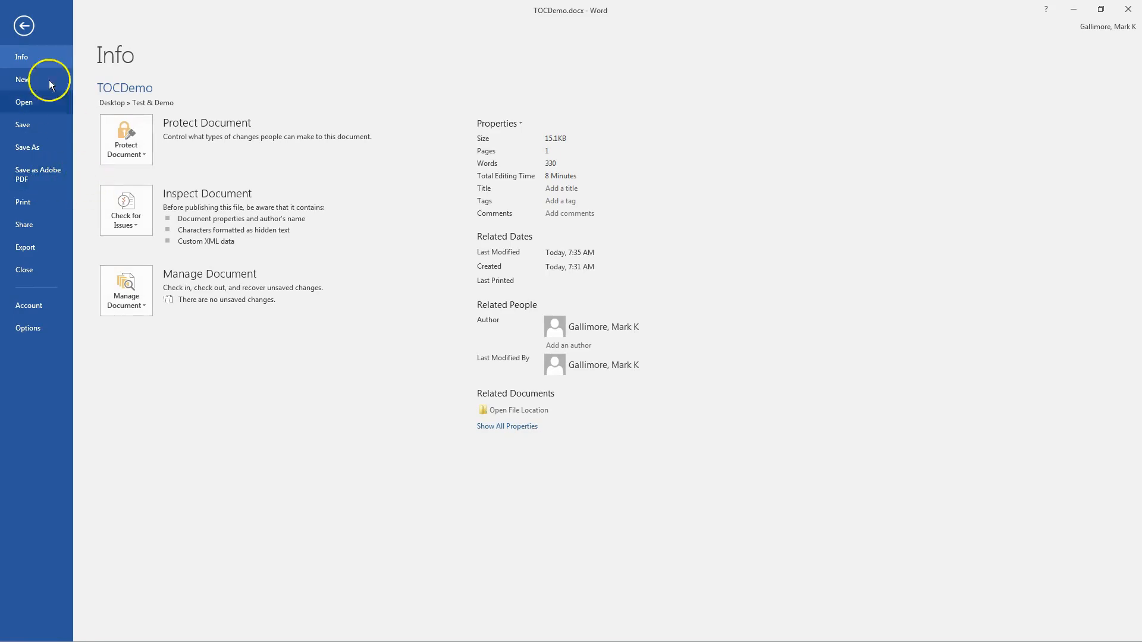
{"action": "left_click", "coordinate": [23, 25]}
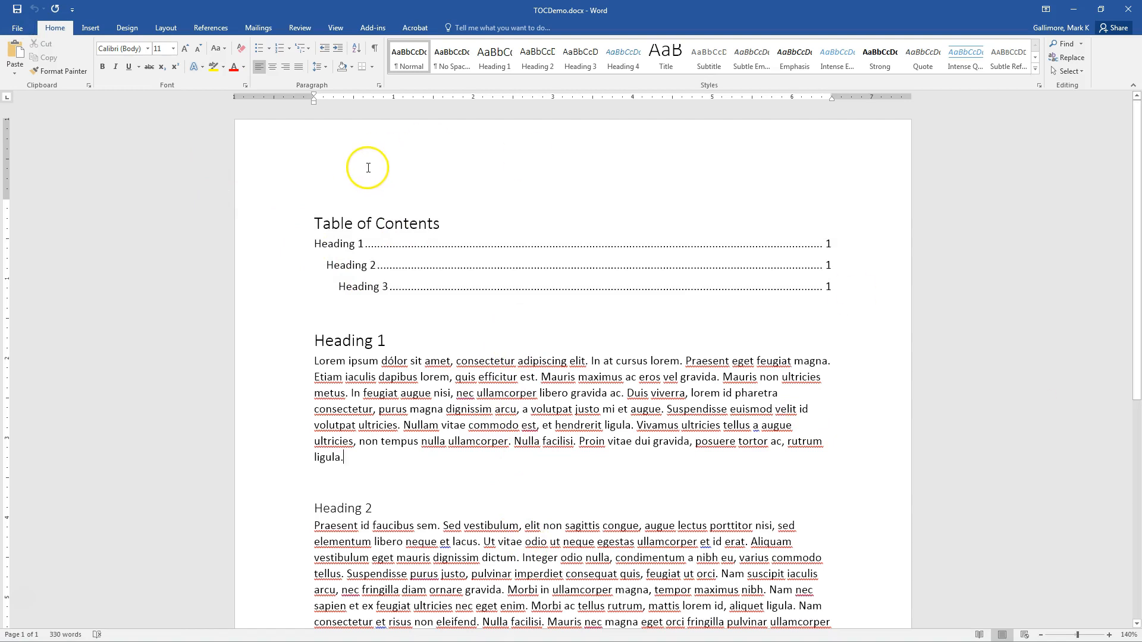
{"action": "left_click", "coordinate": [13, 25]}
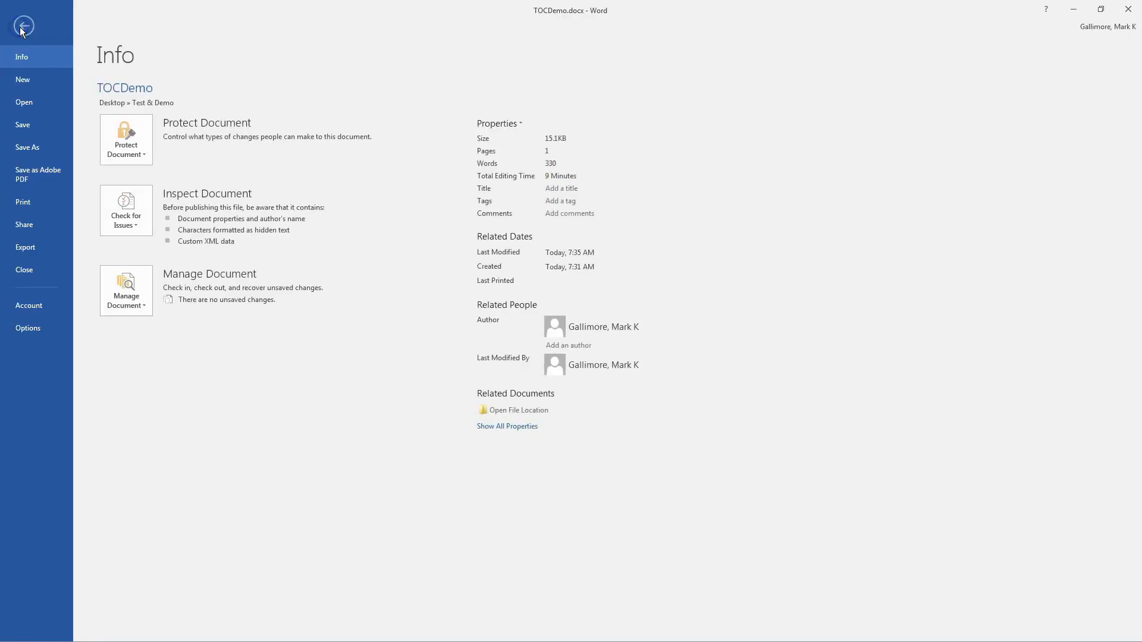
{"action": "left_click", "coordinate": [28, 80]}
{"action": "left_click", "coordinate": [160, 225]}
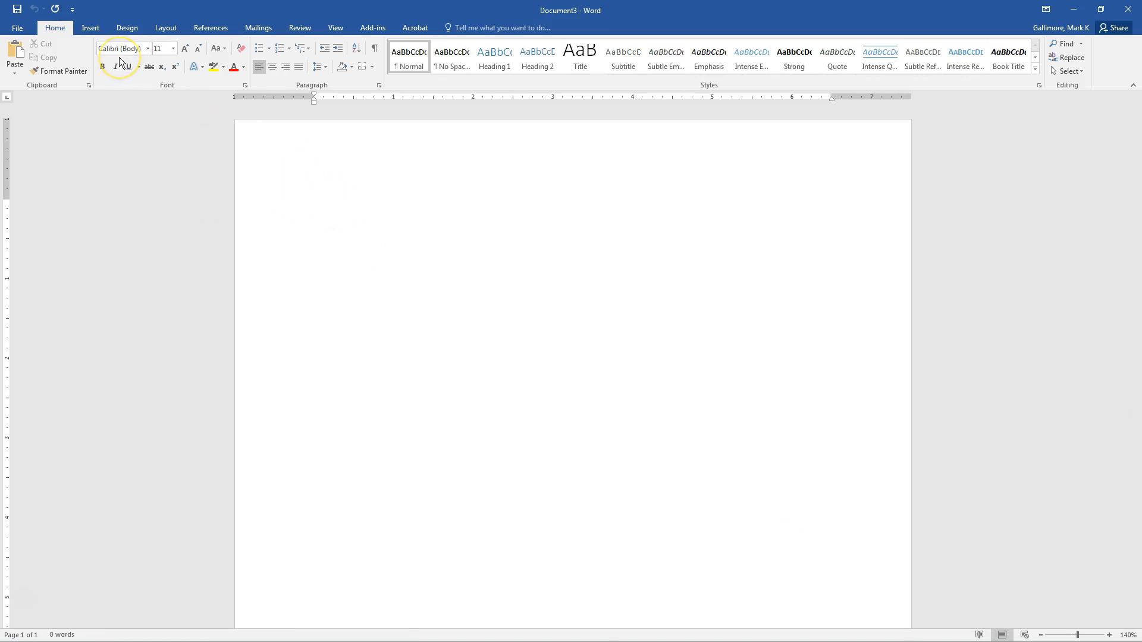
Insert the built-in Automatic Table 1 table of contents into the blank document
{"action": "left_click", "coordinate": [207, 28]}
{"action": "left_click", "coordinate": [22, 64]}
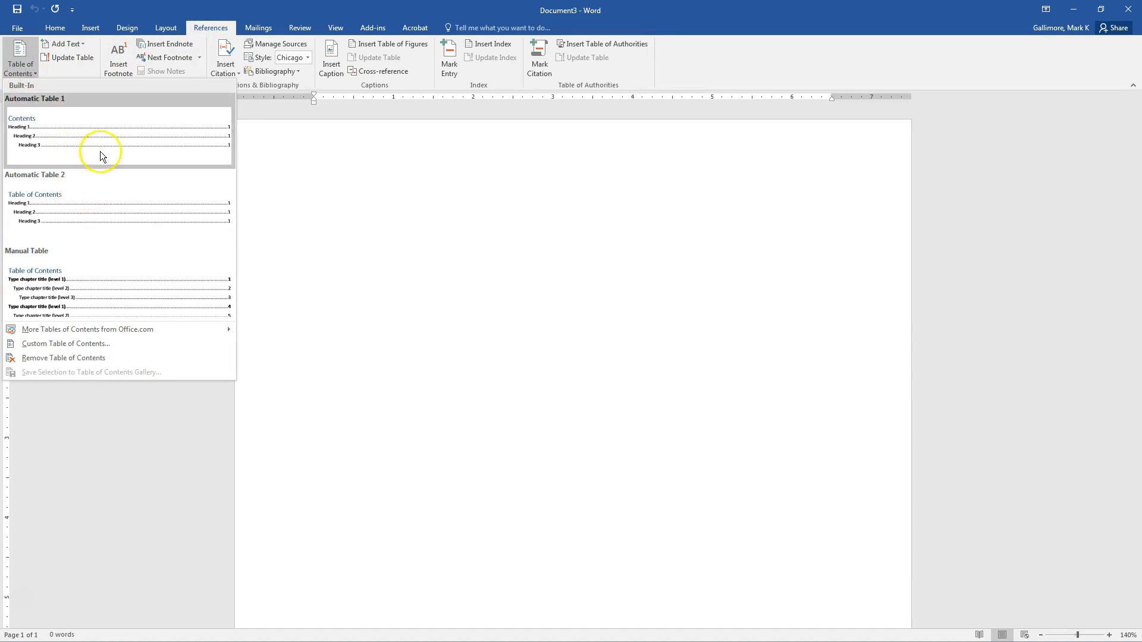
{"action": "left_click", "coordinate": [49, 134]}
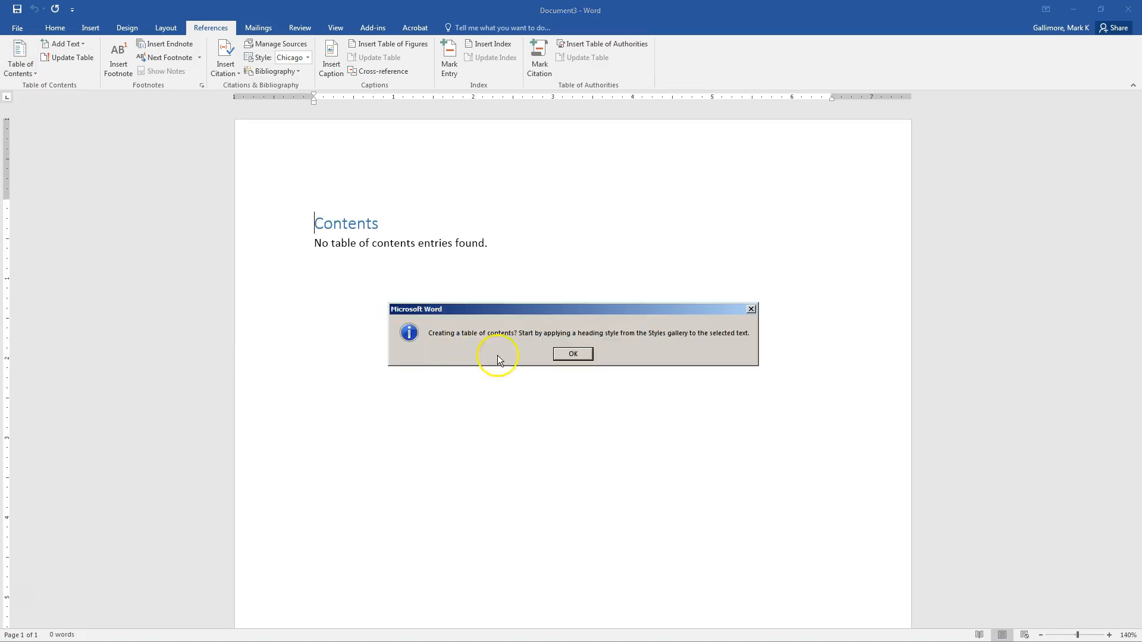
{"action": "left_click", "coordinate": [538, 335]}
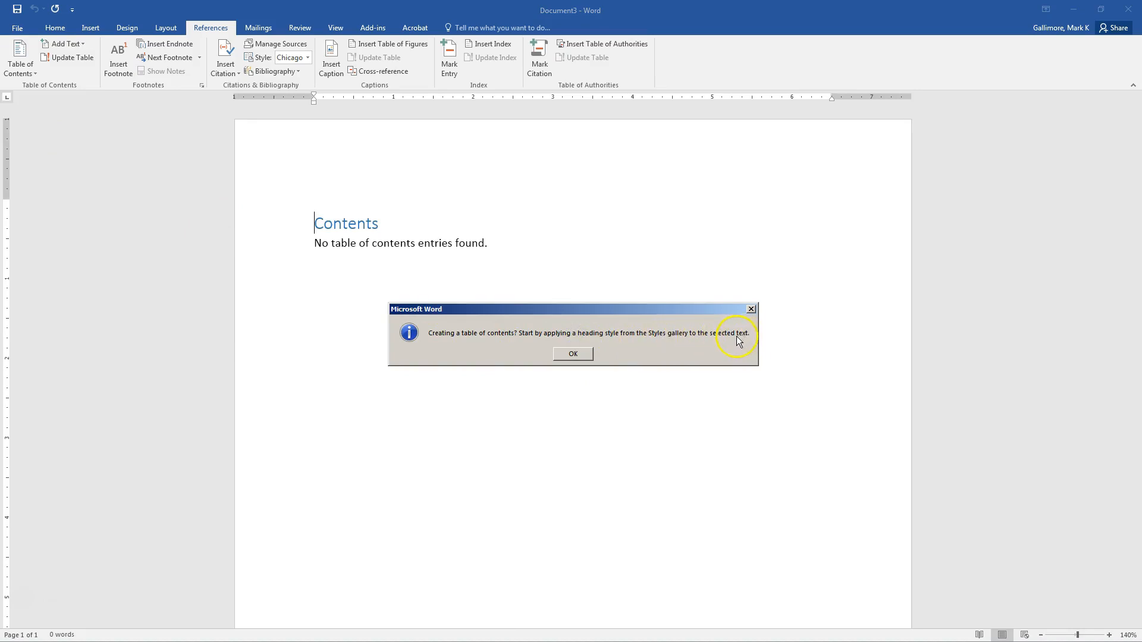
{"action": "left_click", "coordinate": [573, 355]}
Below the table of contents, add the lines Introduction, Chapter 1, Chapter 2 and Chapter 3, each followed by a Lorem ipsum paragraph
{"action": "left_click", "coordinate": [305, 288]}
{"action": "left_click", "coordinate": [306, 296]}
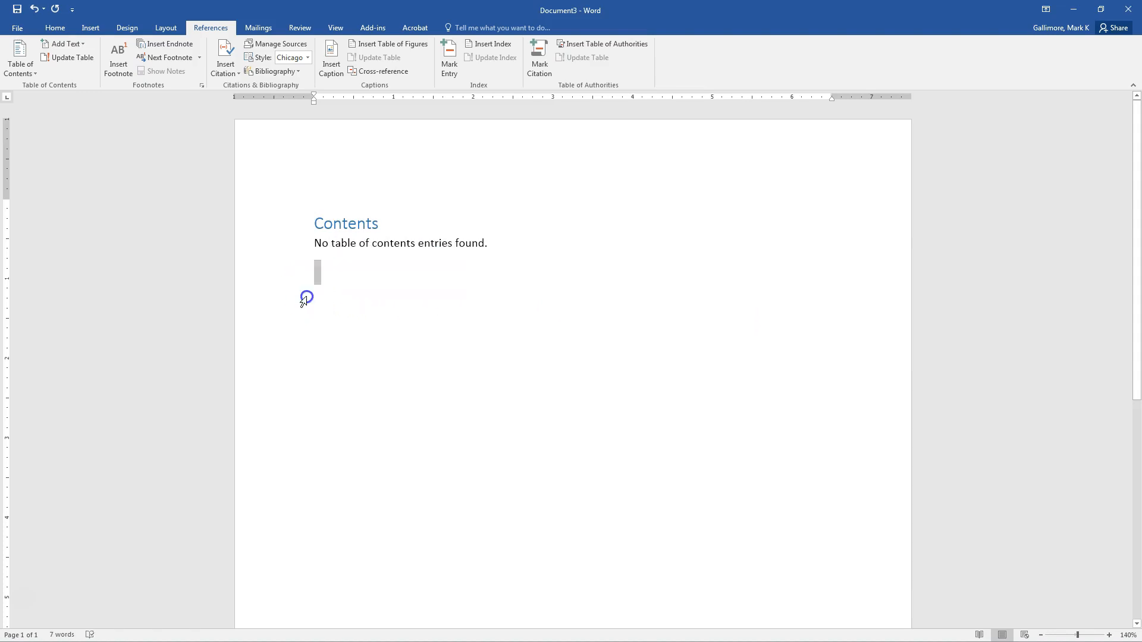
{"action": "key", "text": "Return"}
{"action": "type", "text": "Lorem ipsum dolor sit amet, consectetur adipiscing elit. In at cursus lorem. Praesent eget feugiat magna. Etiam iaculis dapibus lorem, quis efficitur est. Mauris maximus ac eros vel gravida. Mauris non ultricies metus. In feugiat augue nisi, nec ullamcorper libero gravida ac. Duis viverra, lorem id pharetra consectetur, purus magna dignissim arcu, a volutpat justo mi et augue. Suspendisse euismod velit id volutpat ultricies. Nullam vitae commodo est, et hendrerit ligula. Vivamus ultricies tellus a augue ultricies, non tempus nulla ullamcorper. Nulla facilisi. Proin vitae dui gravida, posuere tortor ac, rutrum ligula."}
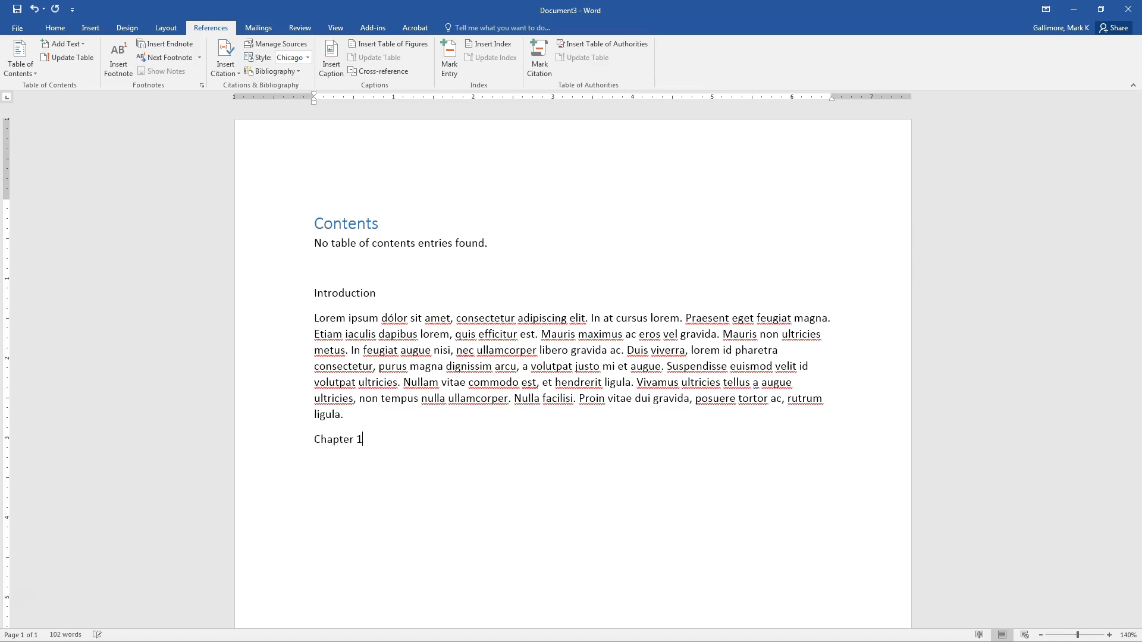
{"action": "type", "text": "Lorem ipsum dólor sit amet, consectetur adipiscing elit. In at cursus lorem. Praesent eget feugiat magna. Etiam iaculis dapibus lorem, quis efficitur est. Mauris maximus ac eros vel gravida. Mauris non ultricies metus. In feugiat augue nisi, nec ullamcorper libero gravida ac. Duis viverra, lorem id pharetra consectetur, purus magna dignissim arcu, a volutpat justo mi et augue. Suspendisse euismod velit id volutpat ultricies. Nullam vitae commodo est, et hendrerit ligula. Vivamus ultricies tellus a augue ultricies, non tempus nulla ullamcorper. Nulla facilisi. Proin vitae dui gravida, posuere tortor ac, rutrum ligula."}
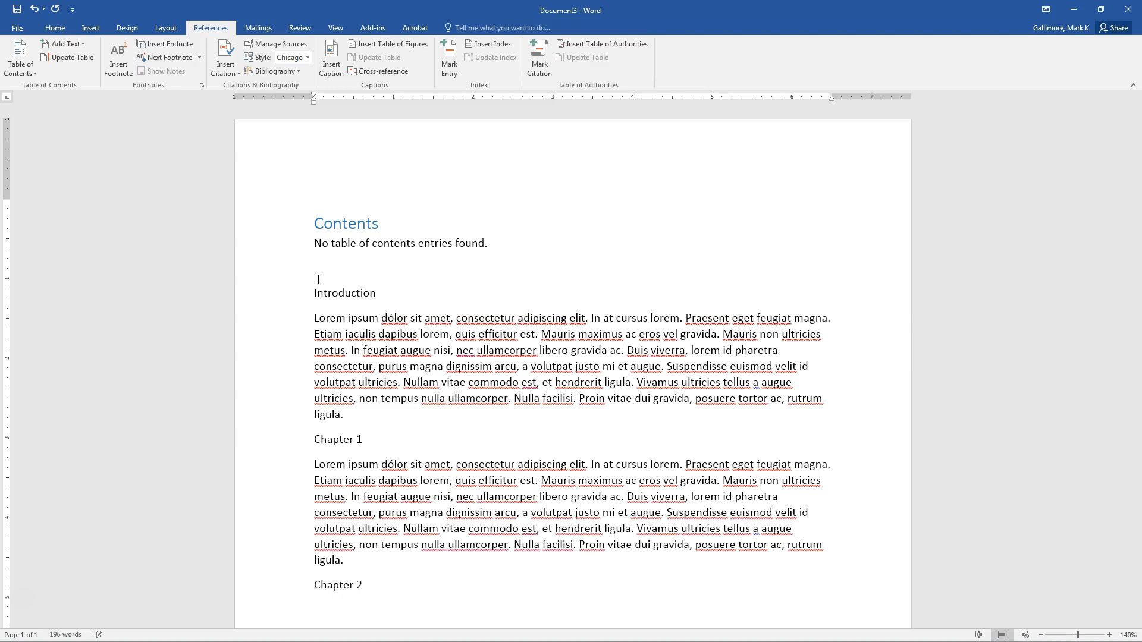
{"action": "type", "text": "Lorem ipsum dólor sit amet, consectetur adipiscing elit. In at cursus lorem. Praesent eget feugiat magna. Etiam iaculis dapibus lorem, quis efficitur est. Mauris maximus ac eros vel gravida. Mauris non ultricies metus. In feugiat augue nisi, nec ullamcorper libero gravida ac. Duis viverra, lorem id pharetra consectetur, purus magna dignissim arcu, a volutpat justo mi et augue. Suspendisse euismod velit id volutpat ultricies. Nullam vitae commodo est, et hendrerit ligula. Vivamus ultricies tellus a augue ultricies, non tempus nulla ullamcorper. Nulla facilisi. Proin vitae dui gravida, posuere tortor ac, rutrum ligula."}
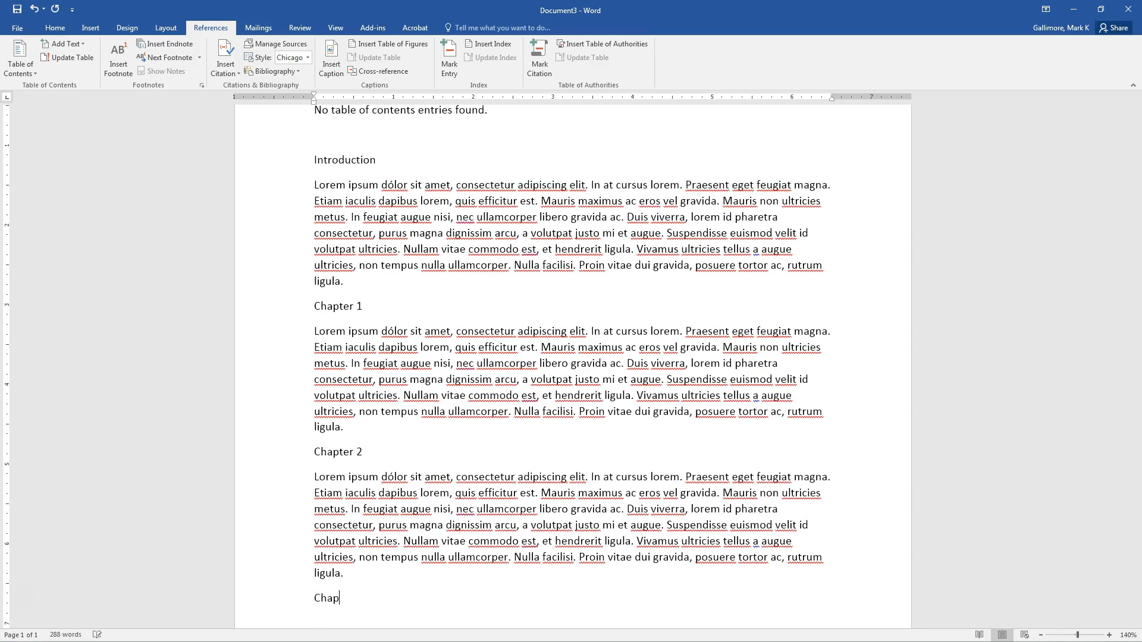
{"action": "type", "text": "Lorem ipsum dólor sit amet, consectetur adipiscing elit. In at cursus lorem. Praesent eget feugiat magna. Etiam iaculis dapibus lorem, quis efficitur est. Mauris maximus ac eros vel gravida. Mauris non ultricies metus. In feugiat augue nisi, nec ullamcorper libero gravida ac. Duis viverra, lorem id pharetra consectetur, purus magna dignissim arcu, a volutpat justo mi et augue. Suspendisse euismod velit id volutpat ultricies. Nullam vitae commodo est, et hendrerit ligula. Vivamus ultricies tellus a augue ultricies, non tempus nulla ullamcorper. Nulla facilisi. Proin vitae dui gravida, posuere tortor ac, rutrum ligula."}
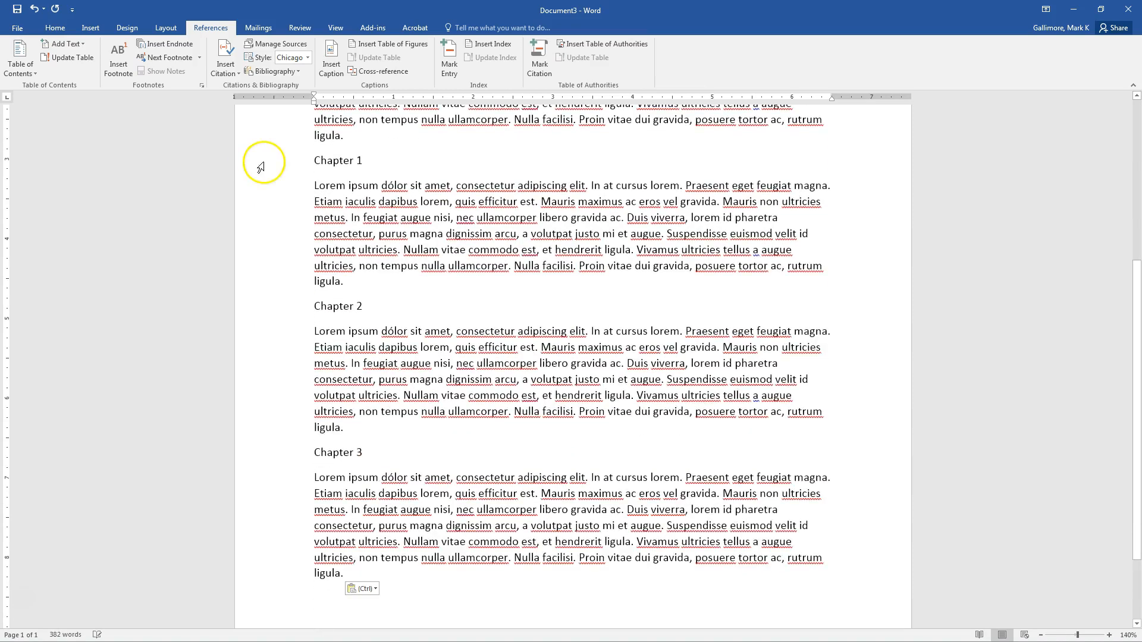
Apply the Heading 1 style to the Introduction line above the first paragraph
{"action": "scroll", "coordinate": [365, 247], "scroll_direction": "up", "scroll_amount": 5}
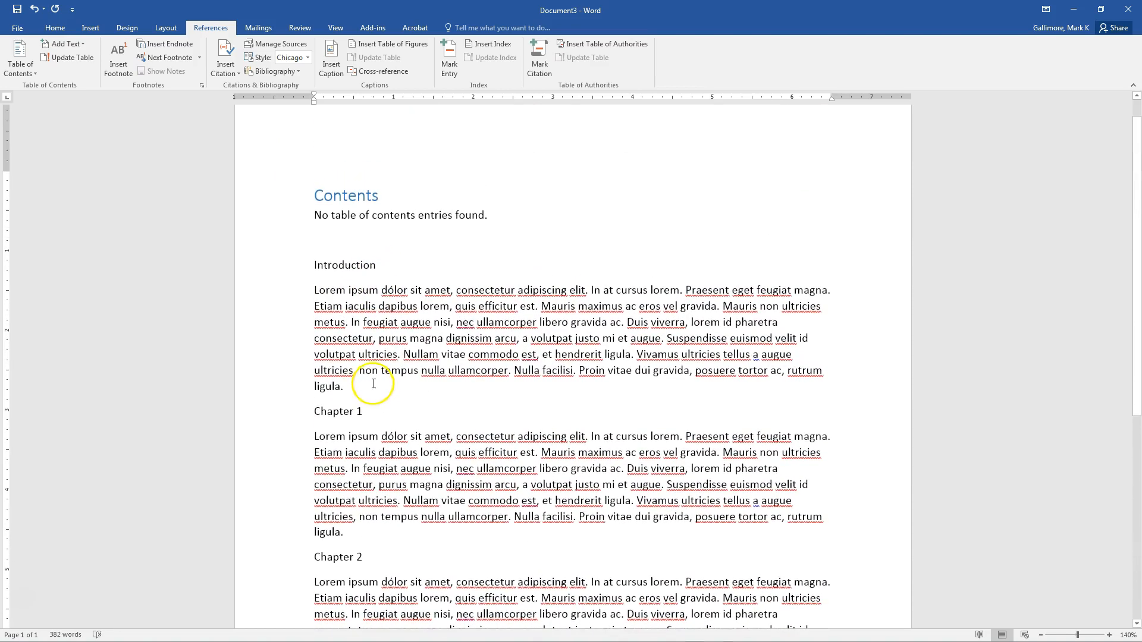
{"action": "left_click", "coordinate": [375, 264]}
{"action": "left_click_drag", "start_coordinate": [378, 266], "coordinate": [307, 262]}
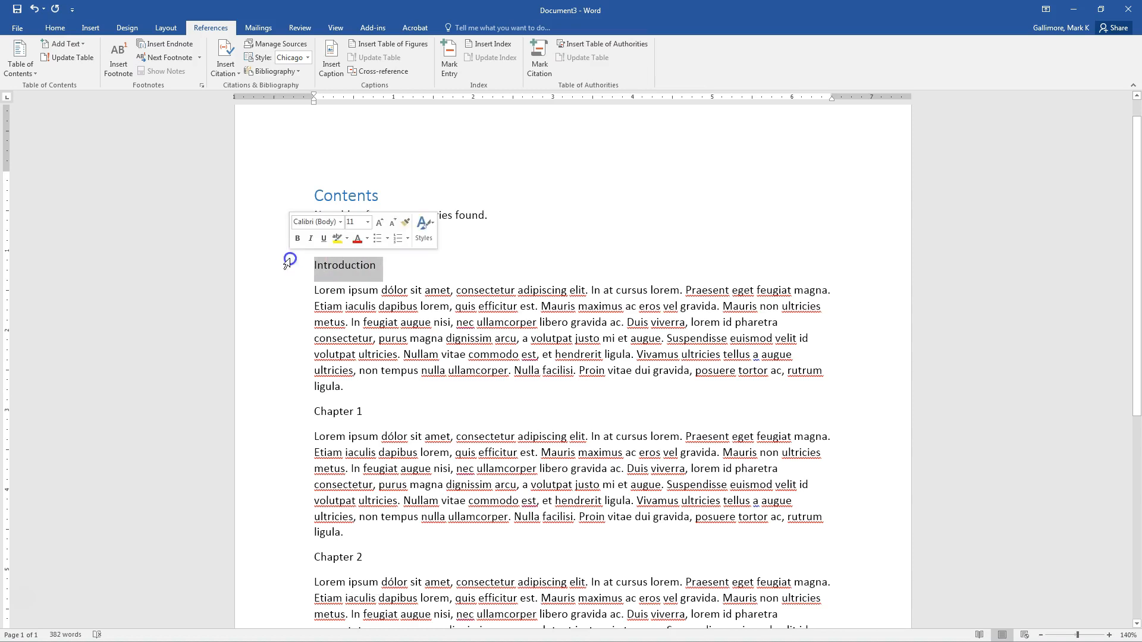
{"action": "left_click", "coordinate": [56, 28]}
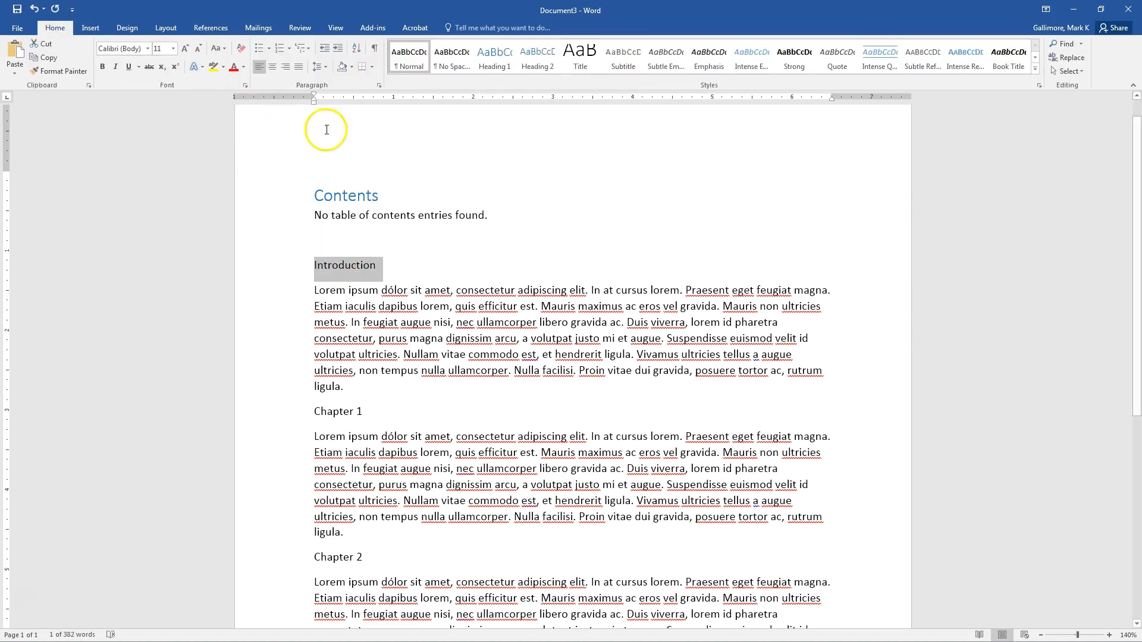
{"action": "left_click", "coordinate": [495, 59]}
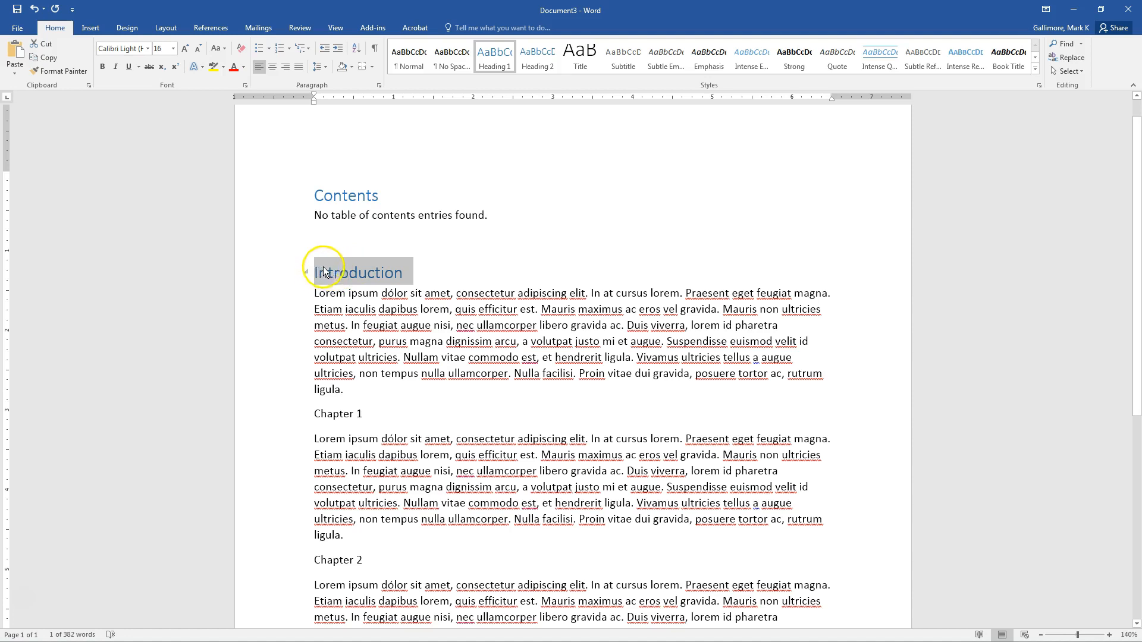
{"action": "left_click", "coordinate": [422, 309]}
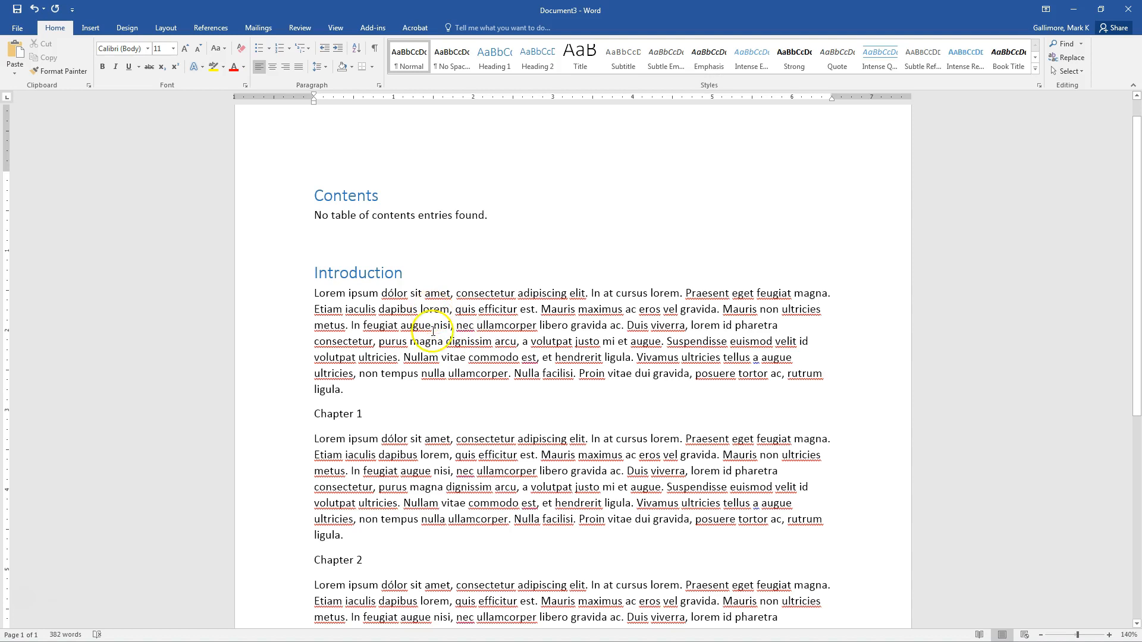
{"action": "left_click", "coordinate": [376, 272]}
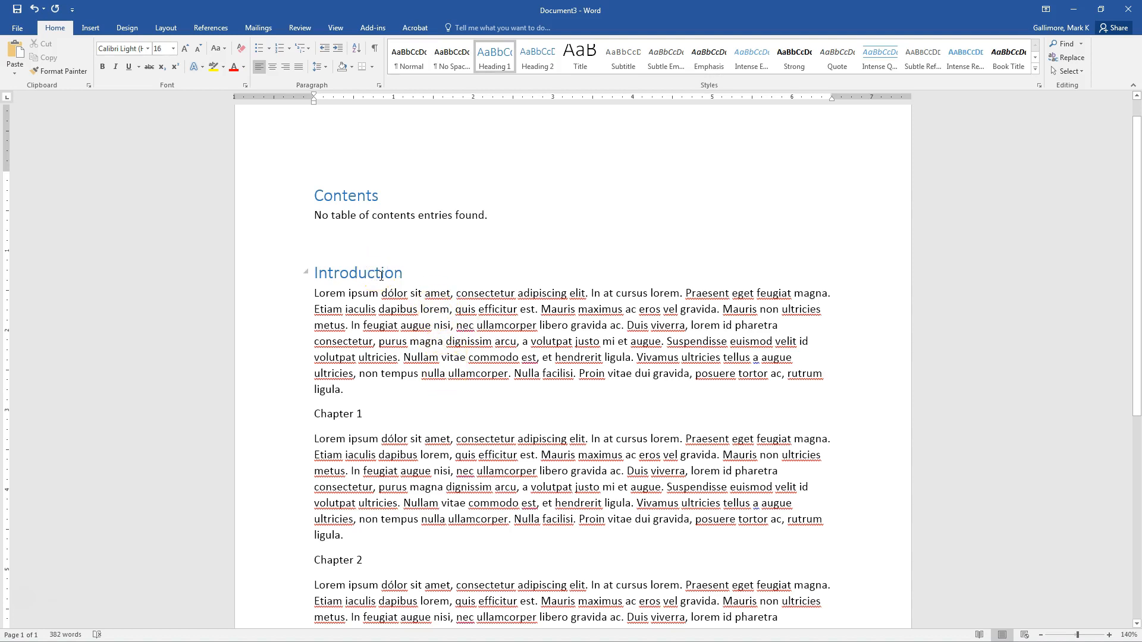
Update the table of contents to list the Introduction heading
{"action": "left_click", "coordinate": [405, 189]}
{"action": "left_click", "coordinate": [381, 162]}
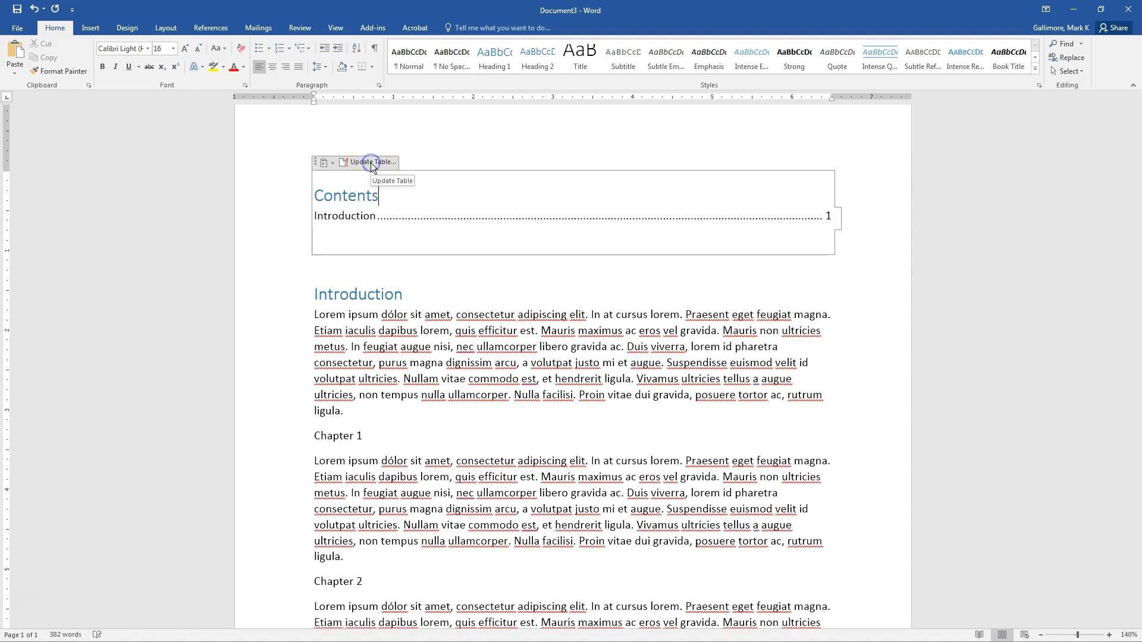
{"action": "left_click", "coordinate": [352, 221]}
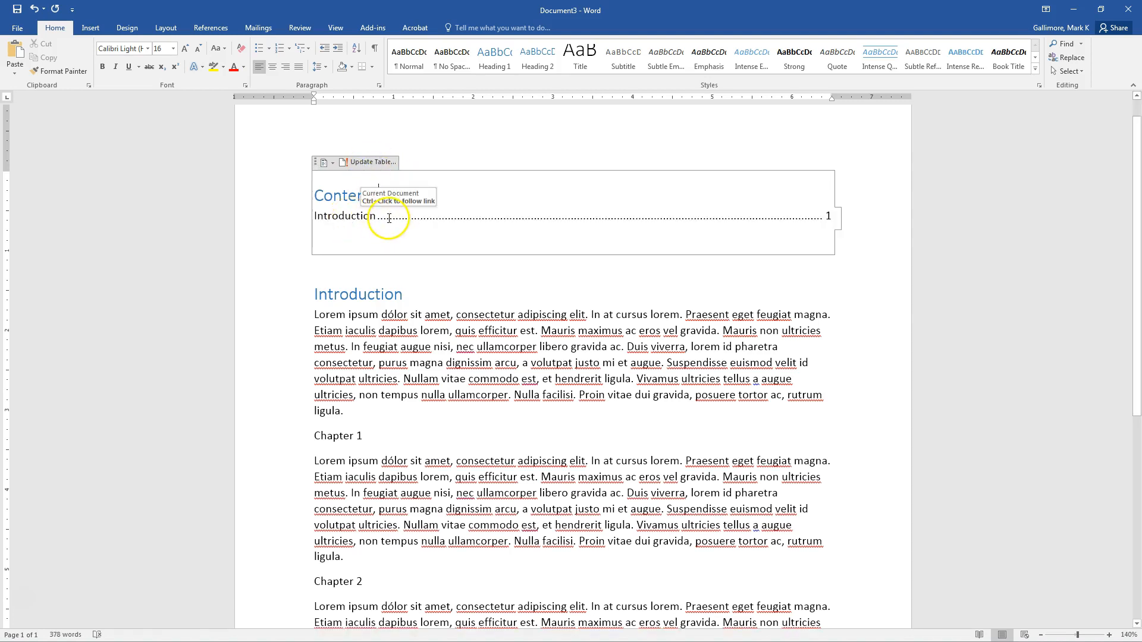
Apply the Heading 1 style to the Chapter 1 line
{"action": "scroll", "coordinate": [375, 393], "scroll_direction": "down", "scroll_amount": 1}
{"action": "left_click", "coordinate": [310, 376]}
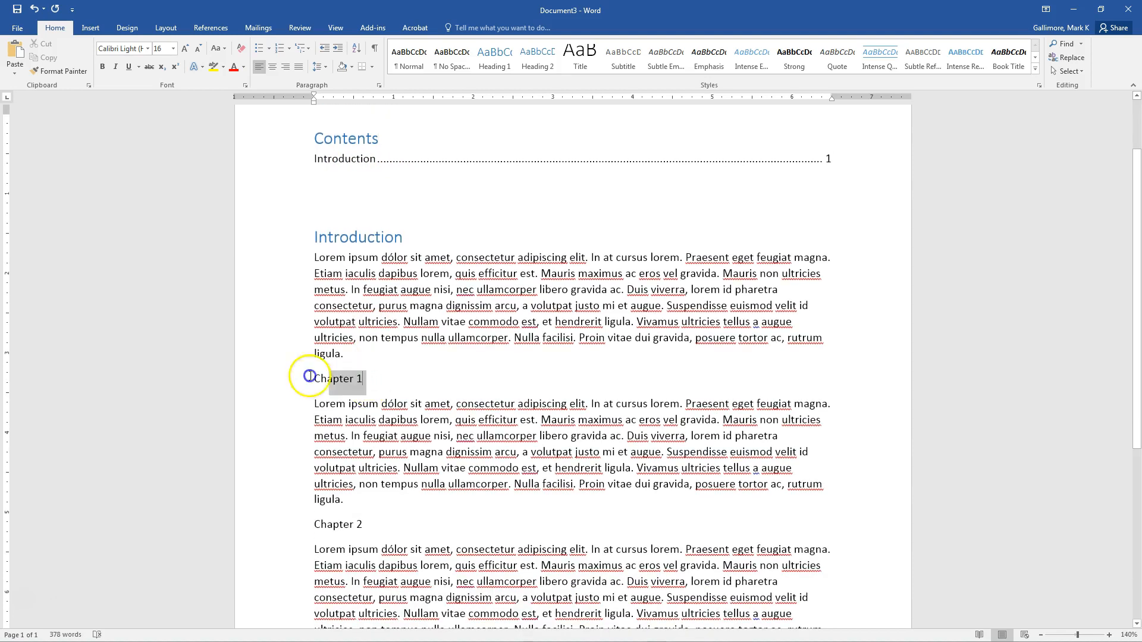
{"action": "left_click", "coordinate": [487, 68]}
Update the entire table of contents to add the Chapter 1 entry
{"action": "scroll", "coordinate": [376, 271], "scroll_direction": "up", "scroll_amount": 2}
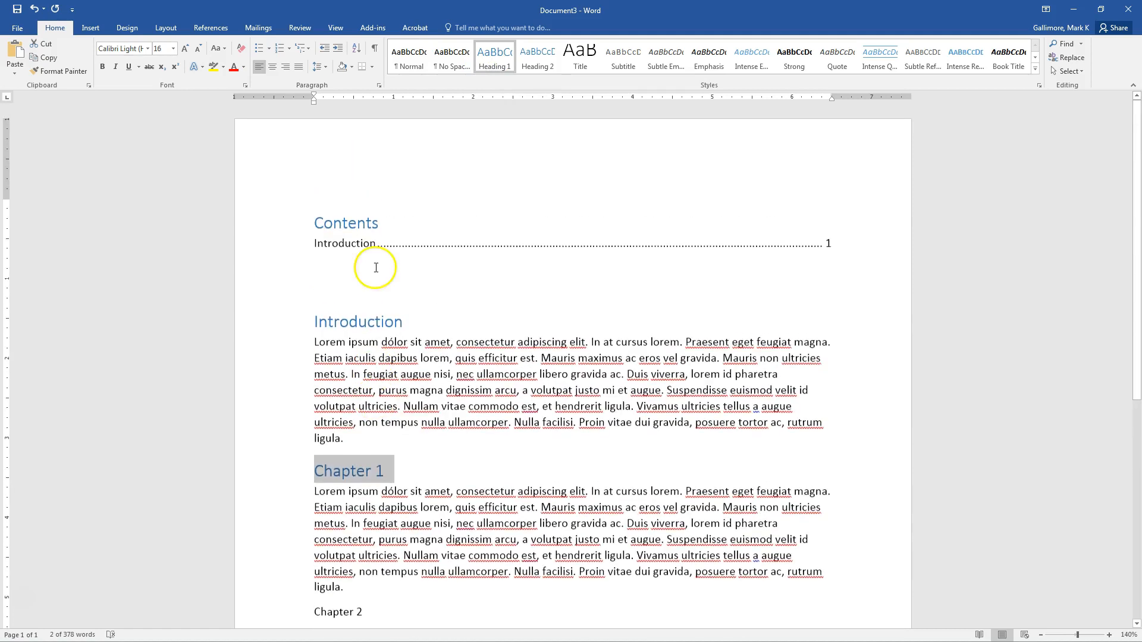
{"action": "left_click", "coordinate": [376, 272]}
{"action": "left_click", "coordinate": [379, 191]}
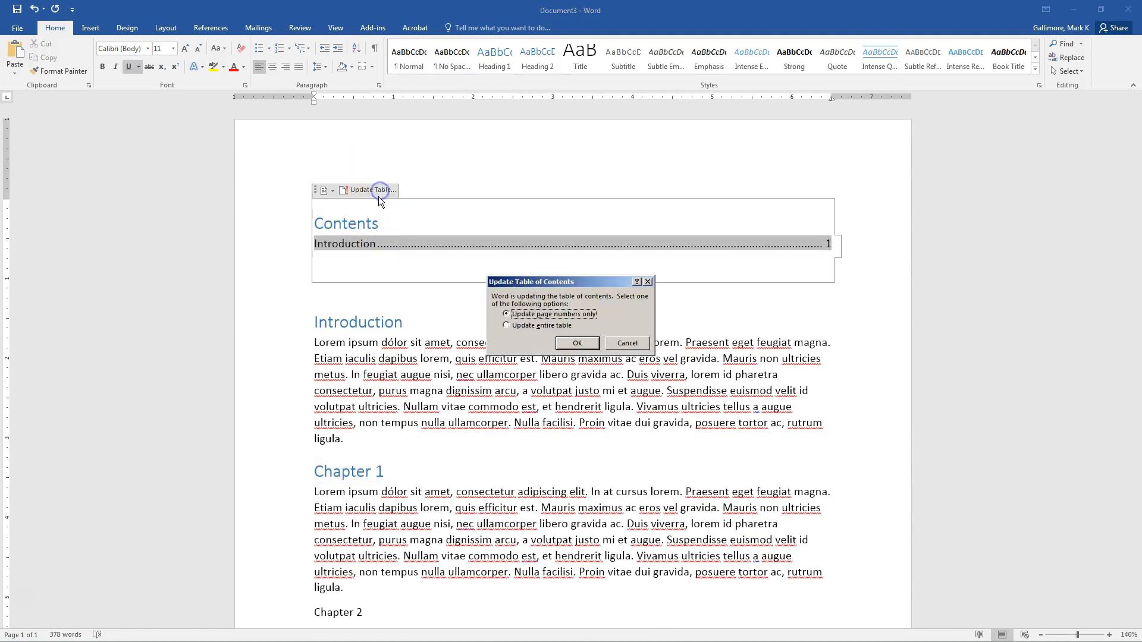
{"action": "left_click", "coordinate": [529, 327]}
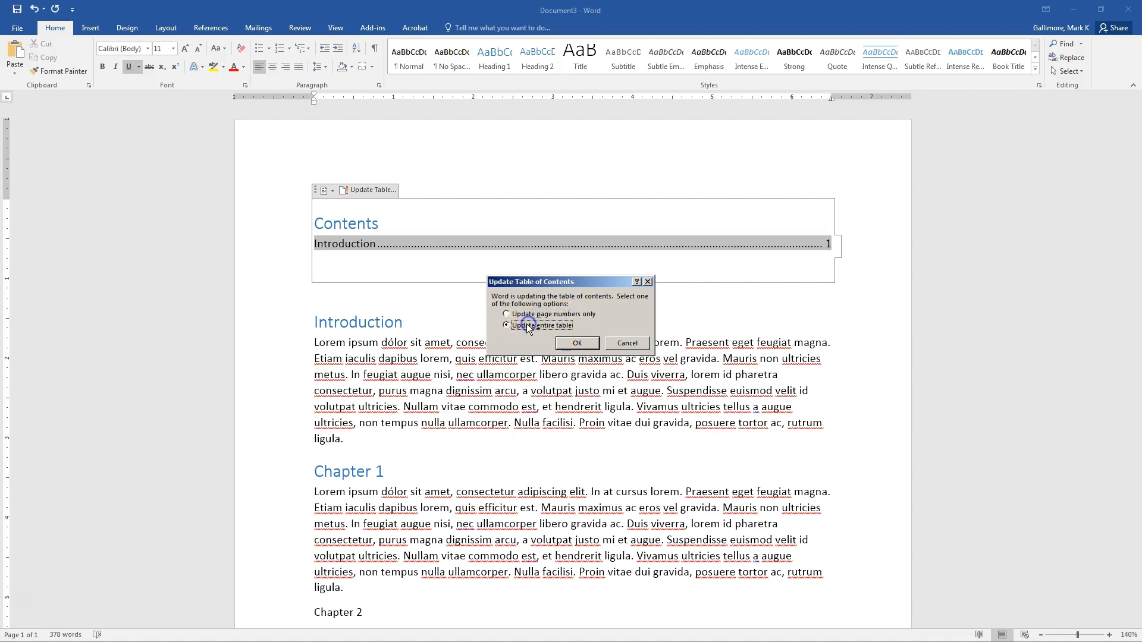
{"action": "left_click", "coordinate": [577, 344]}
{"action": "left_click", "coordinate": [362, 271]}
Apply the Heading 2 style to the Chapter 2 line
{"action": "scroll", "coordinate": [351, 377], "scroll_direction": "down", "scroll_amount": 5}
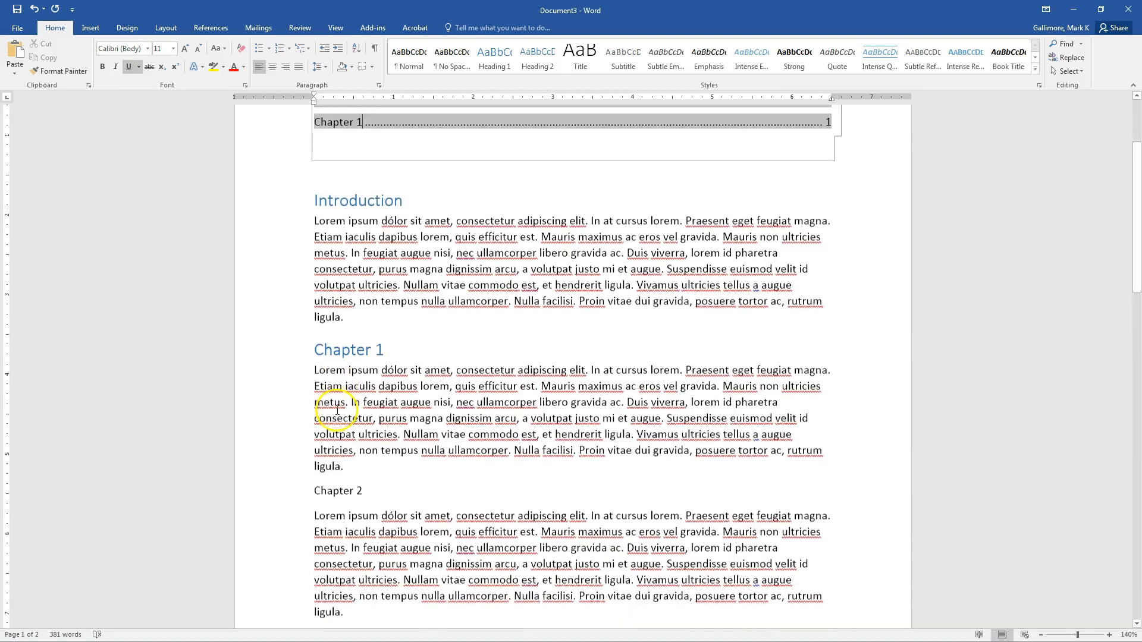
{"action": "left_click", "coordinate": [338, 423]}
{"action": "scroll", "coordinate": [409, 347], "scroll_direction": "up", "scroll_amount": 2}
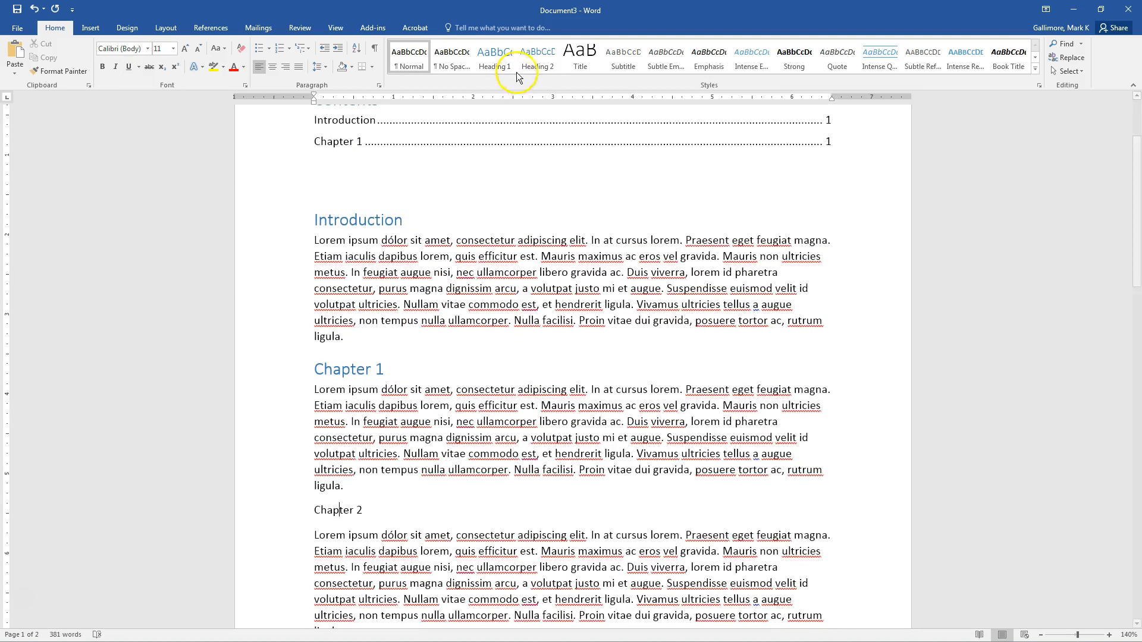
{"action": "left_click", "coordinate": [535, 56]}
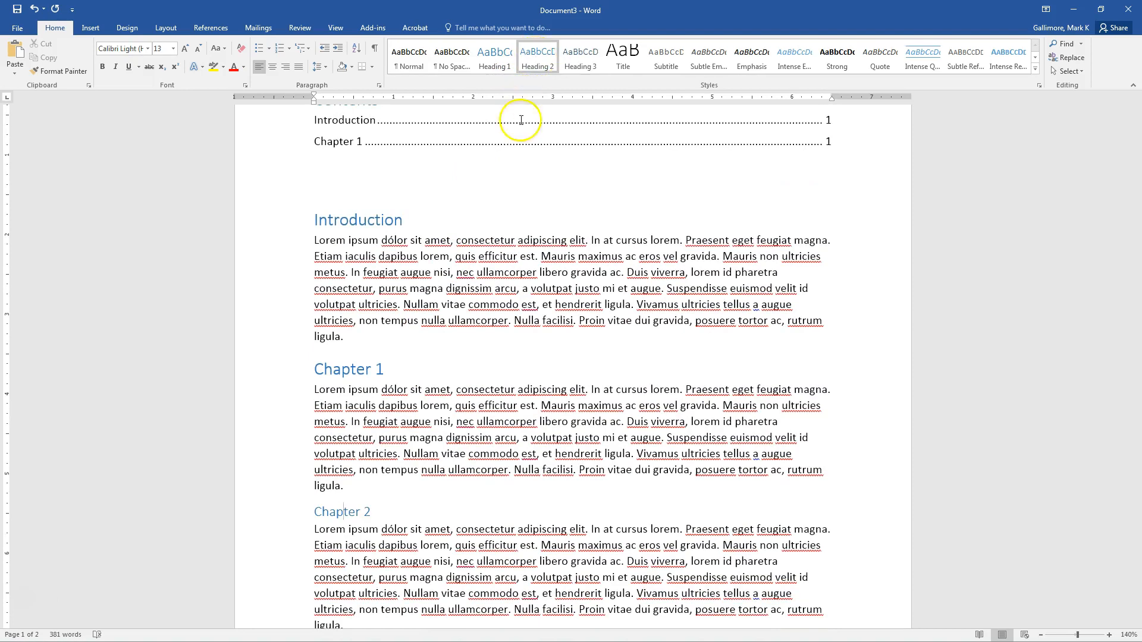
Update the entire table of contents to add Chapter 2 as a second-level entry
{"action": "scroll", "coordinate": [462, 280], "scroll_direction": "up", "scroll_amount": 2}
{"action": "left_click", "coordinate": [443, 244]}
{"action": "left_click", "coordinate": [380, 190]}
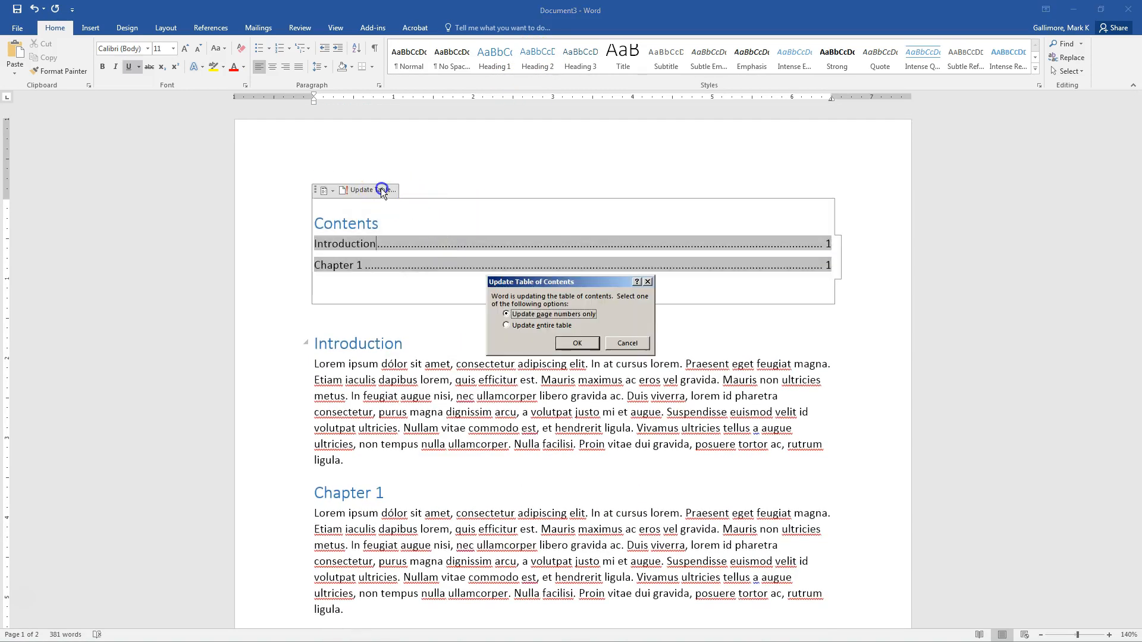
{"action": "left_click", "coordinate": [527, 325]}
{"action": "left_click", "coordinate": [577, 343]}
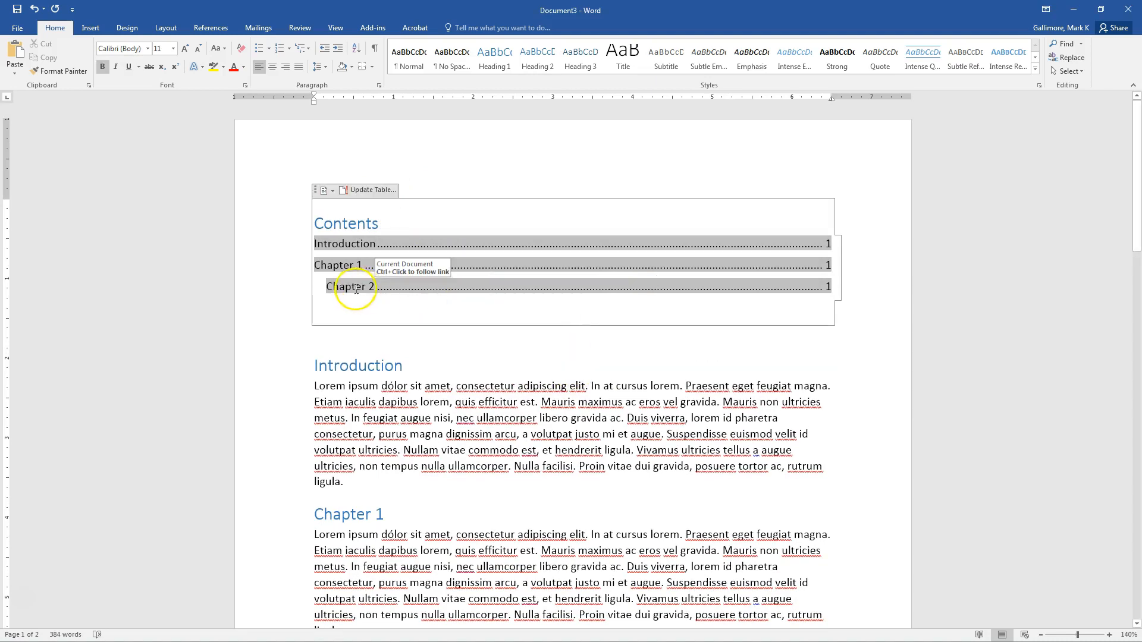
{"action": "left_click", "coordinate": [400, 303]}
{"action": "left_click", "coordinate": [395, 288]}
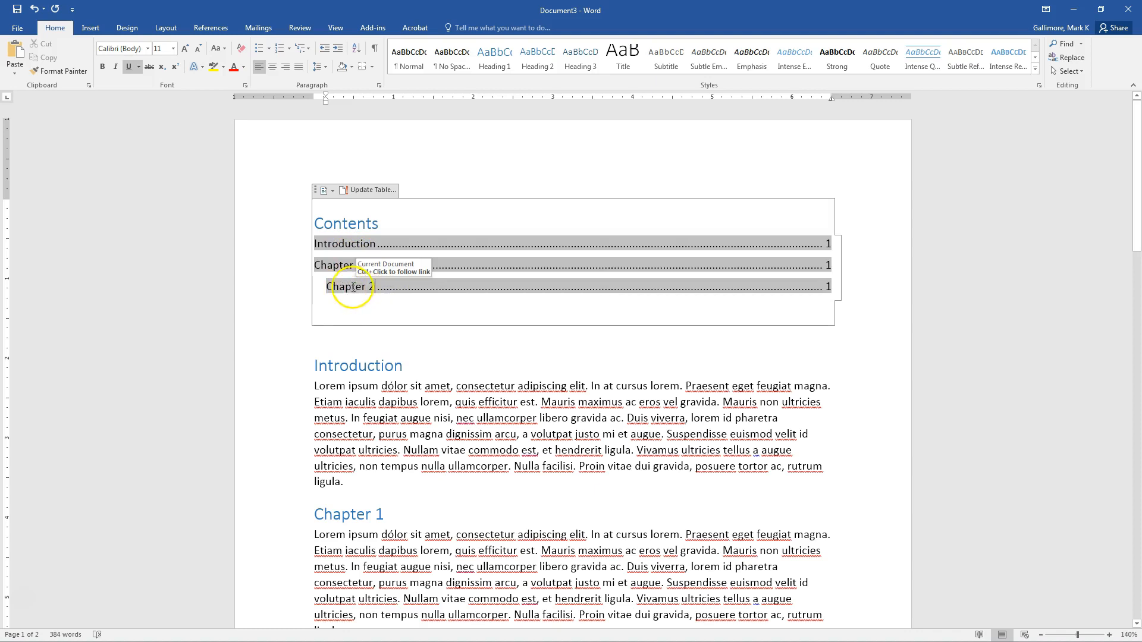
Compare the Introduction, Chapter 1 and Chapter 2 heading levels in the body with their entries in the table of contents
{"action": "scroll", "coordinate": [345, 287], "scroll_direction": "down", "scroll_amount": 3}
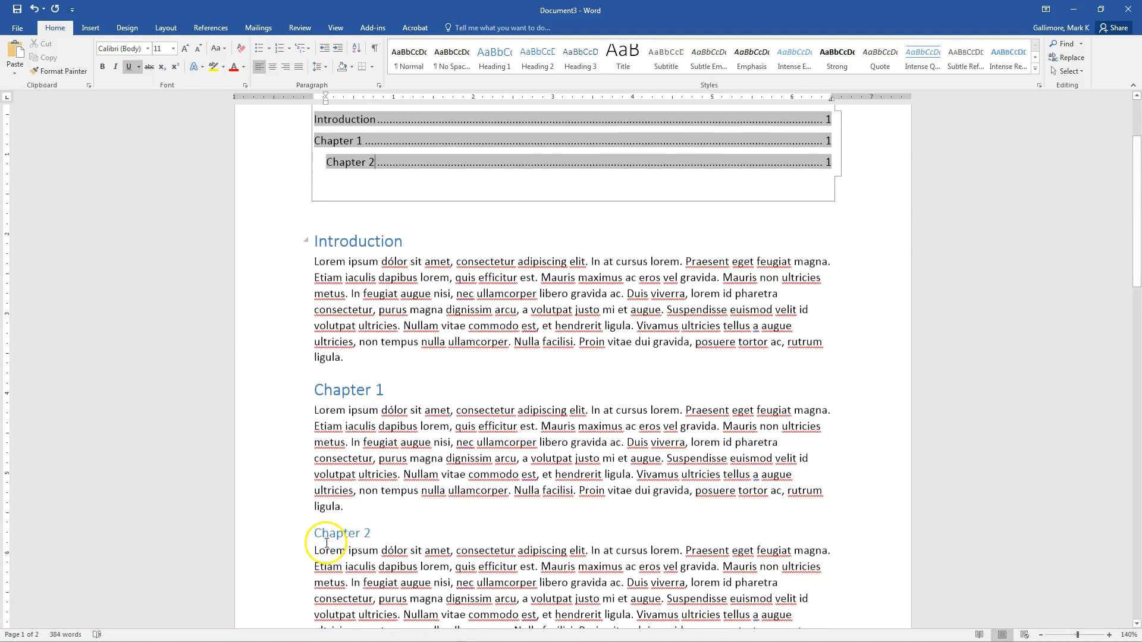
{"action": "scroll", "coordinate": [357, 417], "scroll_direction": "up", "scroll_amount": 3}
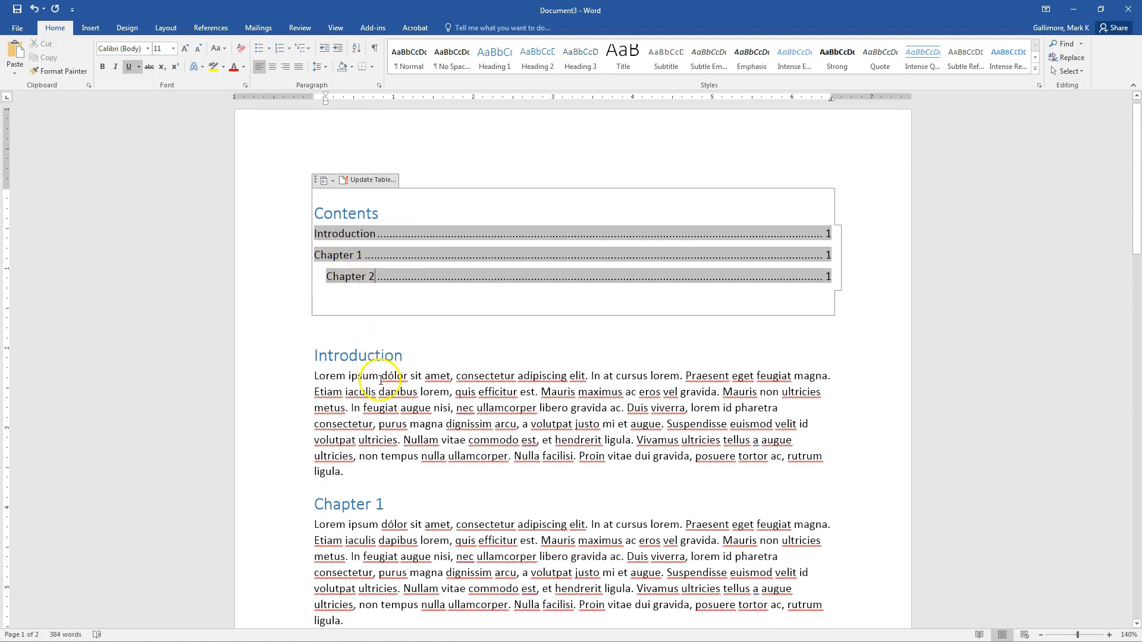
{"action": "scroll", "coordinate": [369, 375], "scroll_direction": "down", "scroll_amount": 5}
{"action": "scroll", "coordinate": [331, 446], "scroll_direction": "up", "scroll_amount": 2}
{"action": "scroll", "coordinate": [329, 452], "scroll_direction": "down", "scroll_amount": 3}
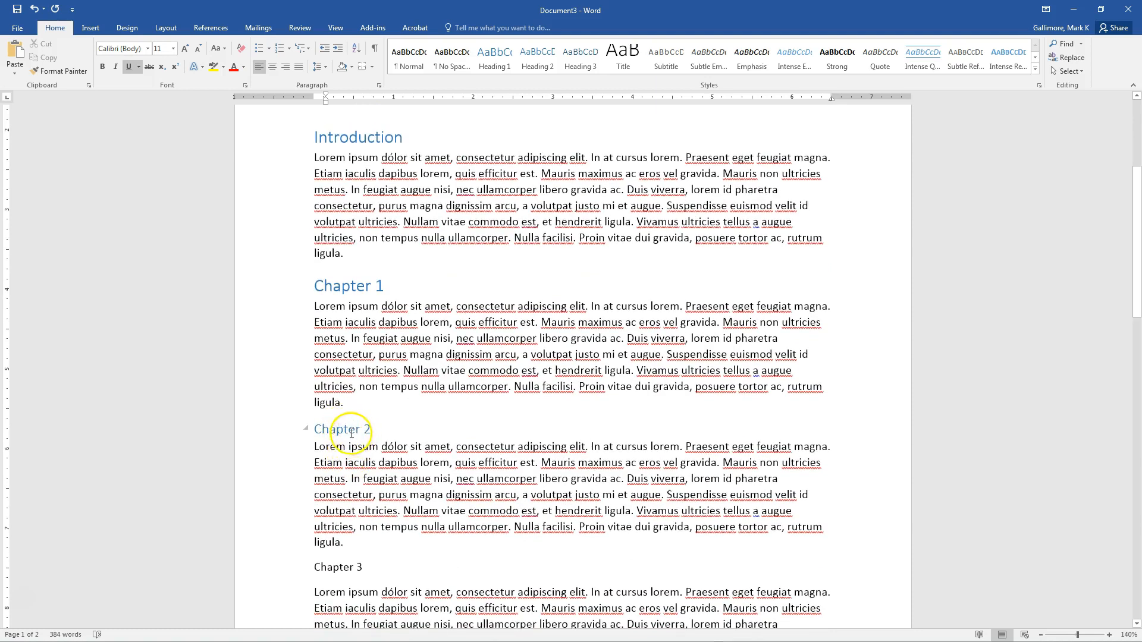
{"action": "left_click", "coordinate": [335, 286]}
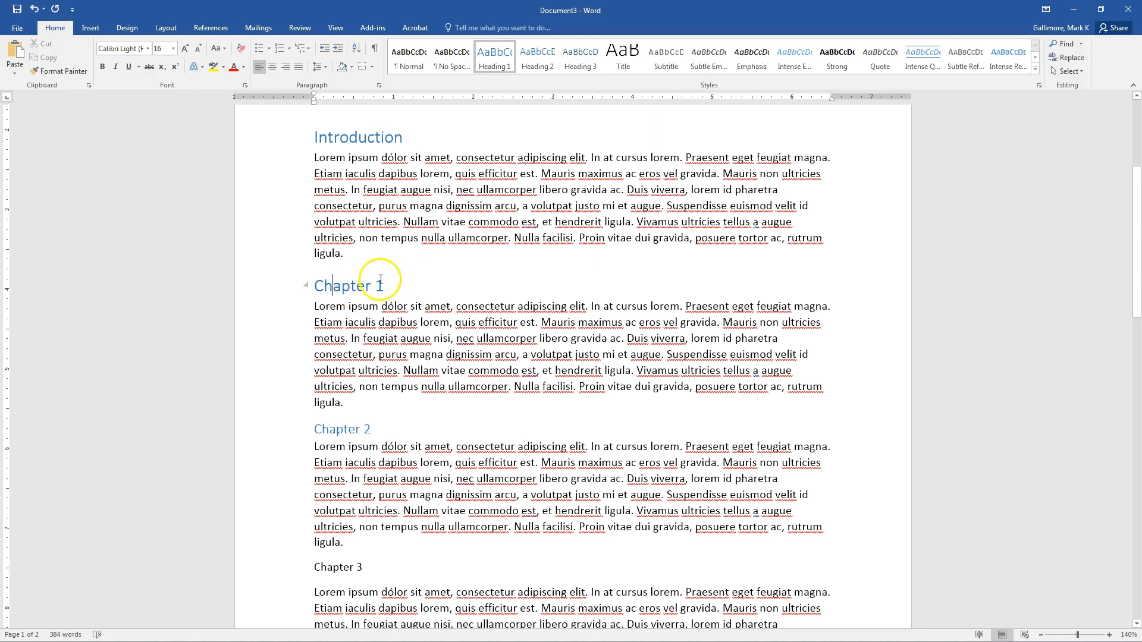
{"action": "scroll", "coordinate": [325, 285], "scroll_direction": "up", "scroll_amount": 3}
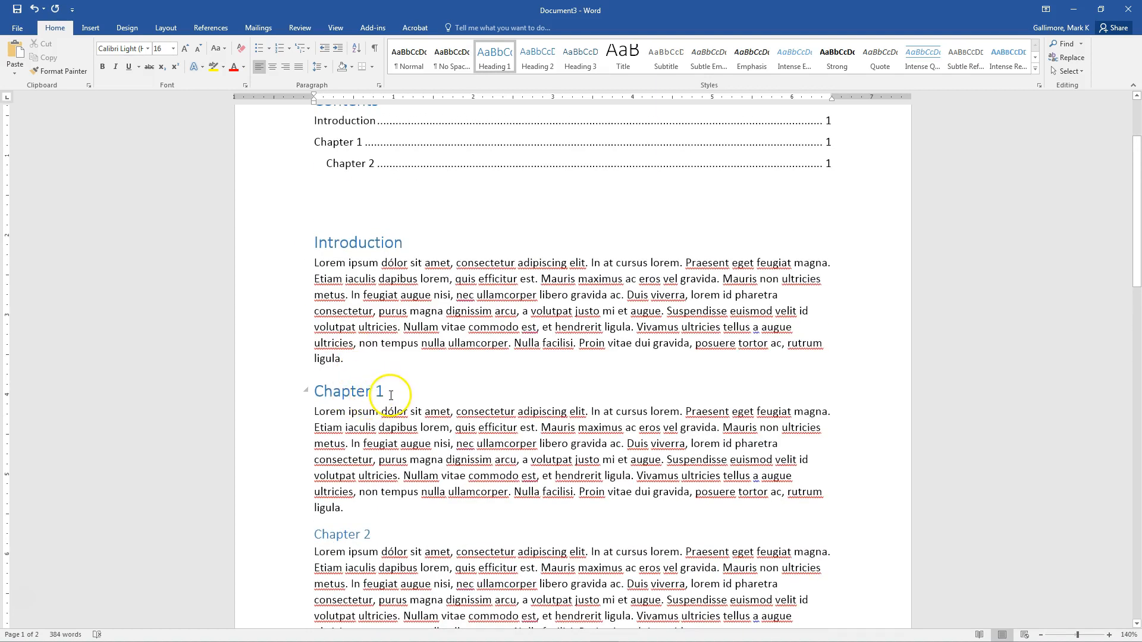
{"action": "scroll", "coordinate": [383, 387], "scroll_direction": "up", "scroll_amount": 3}
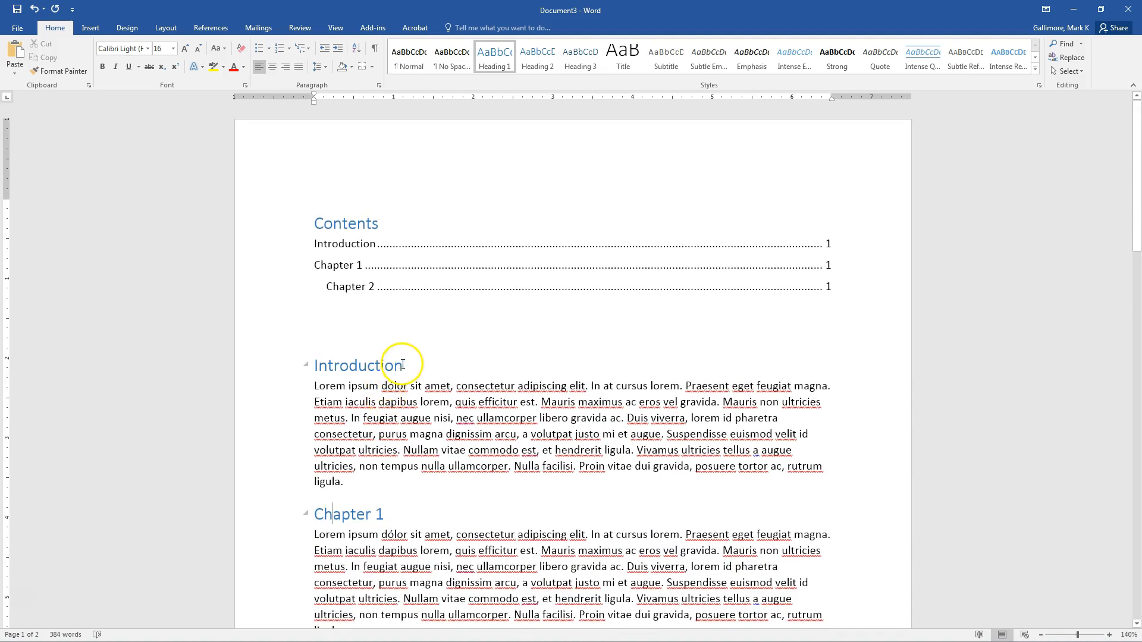
Modify the Heading 1 style to use the Arial font, bold, with the Automatic font color
{"action": "right_click", "coordinate": [492, 57]}
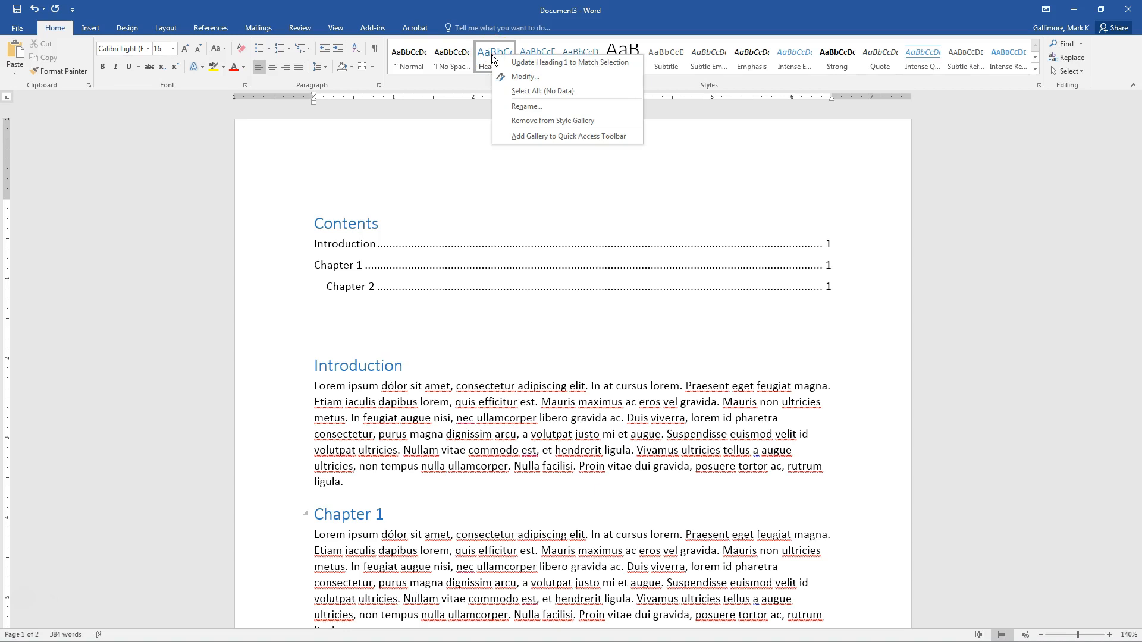
{"action": "left_click", "coordinate": [516, 77]}
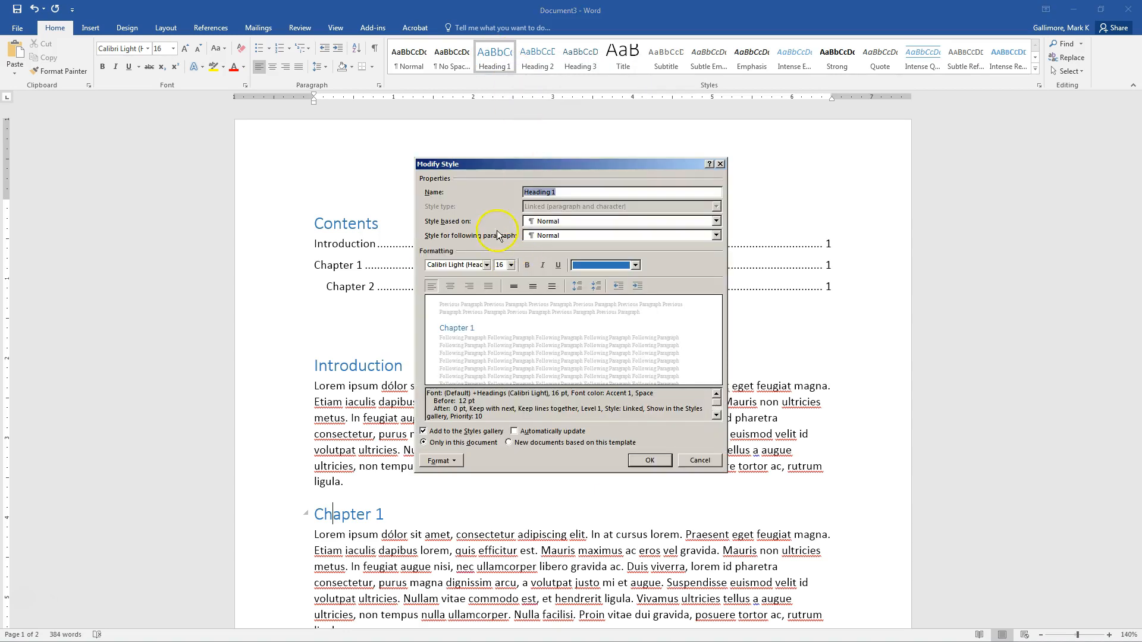
{"action": "left_click", "coordinate": [636, 265]}
{"action": "left_click", "coordinate": [585, 280]}
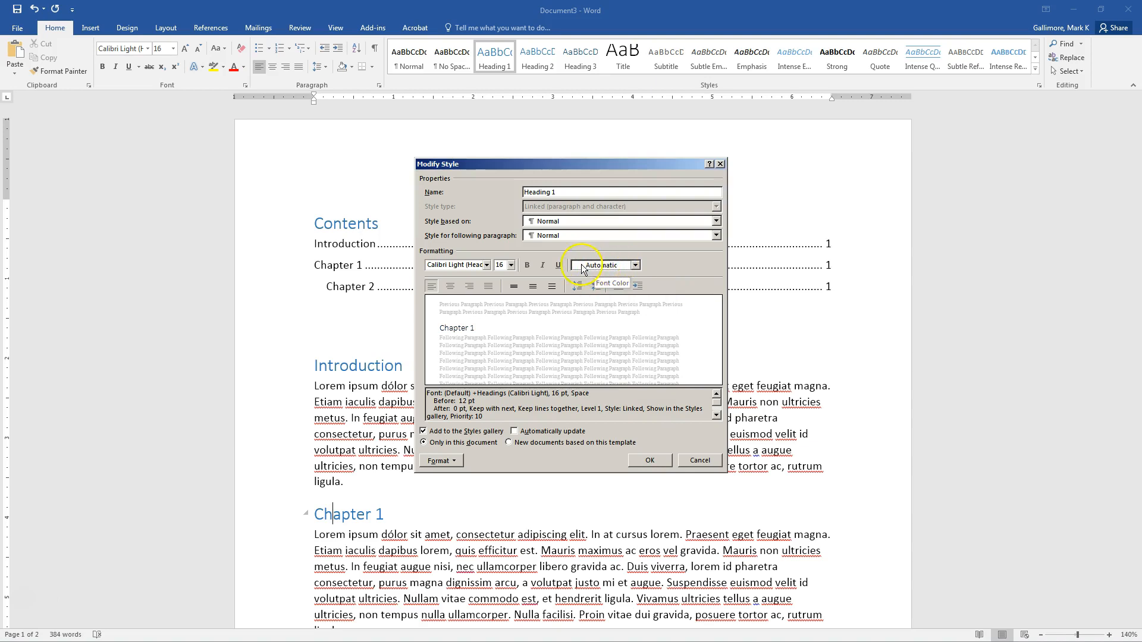
{"action": "left_click", "coordinate": [487, 265]}
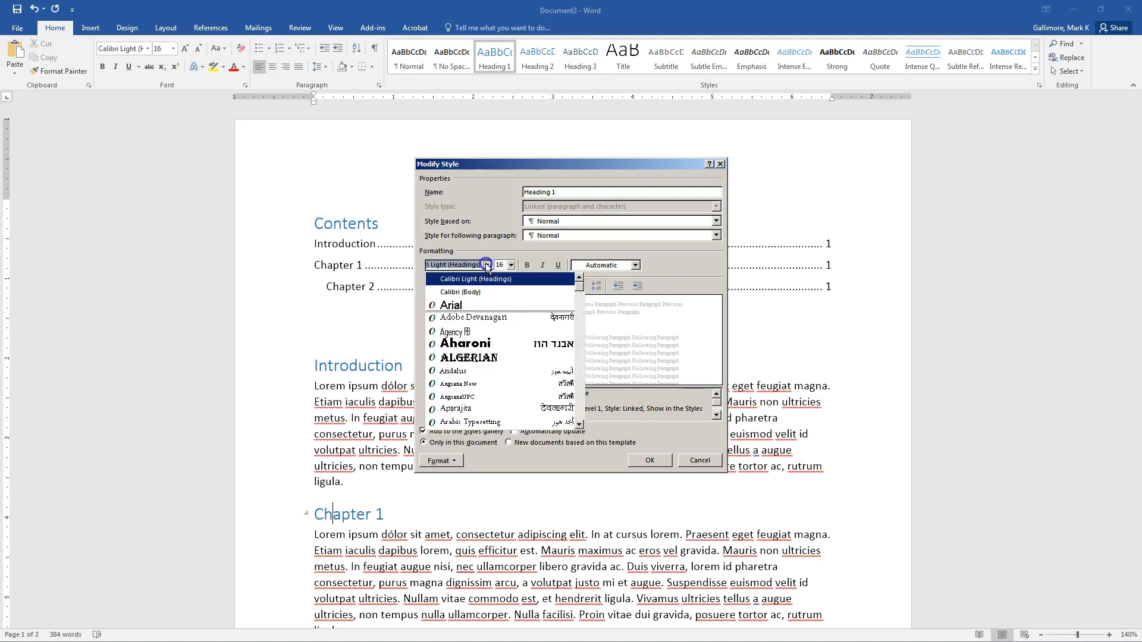
{"action": "left_click", "coordinate": [456, 306]}
{"action": "left_click", "coordinate": [527, 266]}
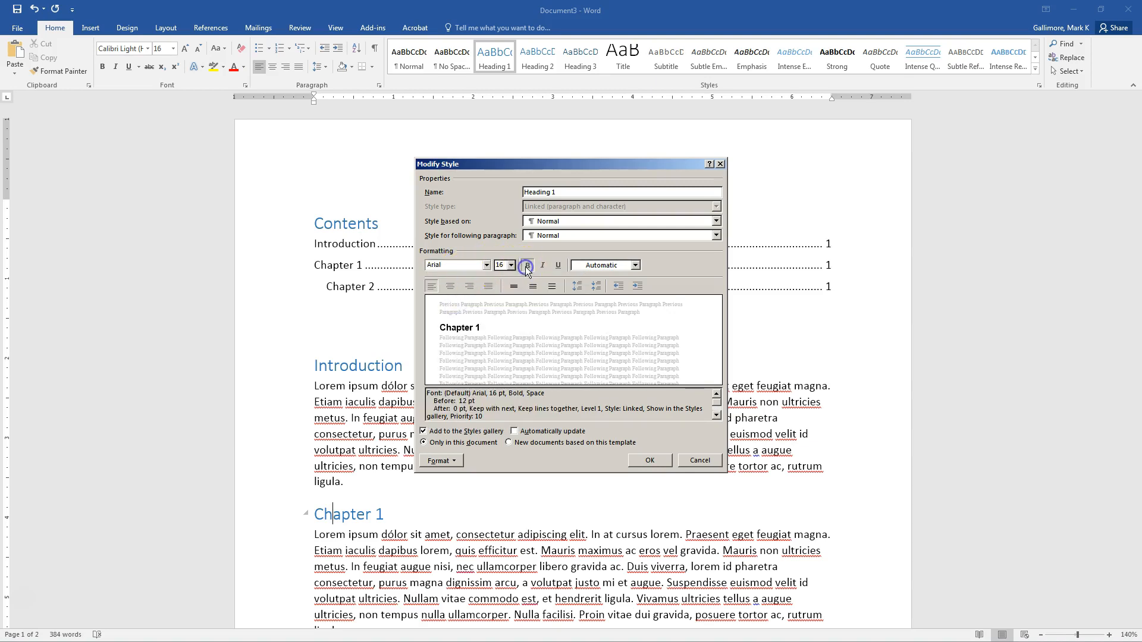
{"action": "left_click", "coordinate": [649, 461]}
Review the appearance of the Contents, Introduction and Chapter 1 headings and compare them with the Chapter 2 heading
{"action": "scroll", "coordinate": [416, 387], "scroll_direction": "down", "scroll_amount": 5}
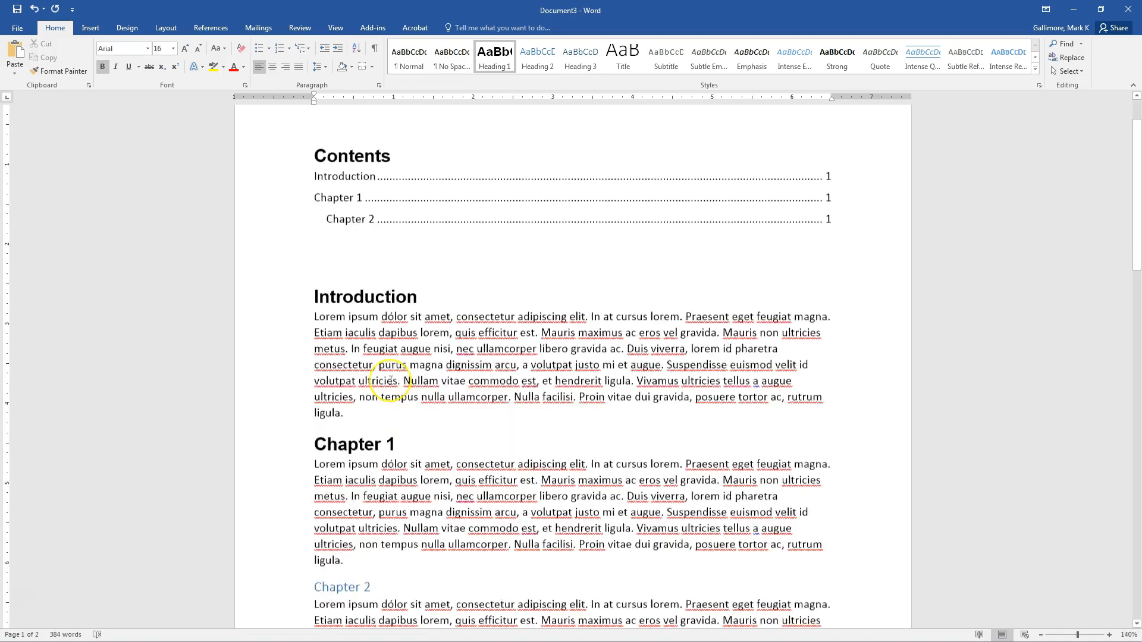
{"action": "scroll", "coordinate": [390, 381], "scroll_direction": "up", "scroll_amount": 5}
{"action": "scroll", "coordinate": [392, 357], "scroll_direction": "down", "scroll_amount": 2}
{"action": "scroll", "coordinate": [393, 345], "scroll_direction": "up", "scroll_amount": 2}
{"action": "left_click", "coordinate": [393, 341]}
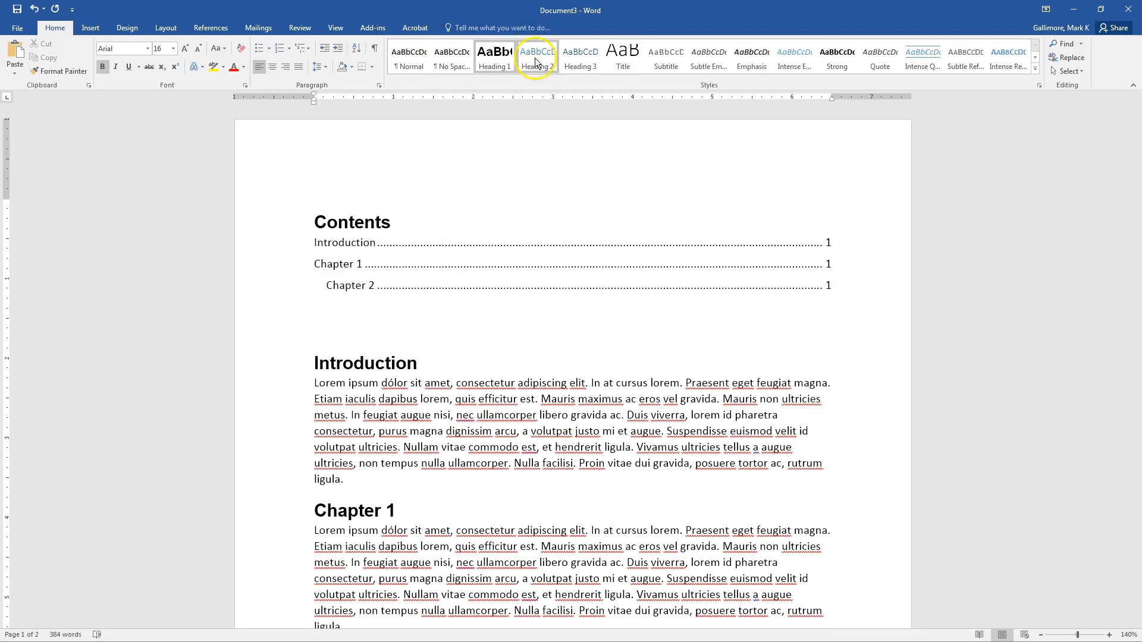
{"action": "scroll", "coordinate": [438, 395], "scroll_direction": "down", "scroll_amount": 5}
{"action": "left_click", "coordinate": [356, 334]}
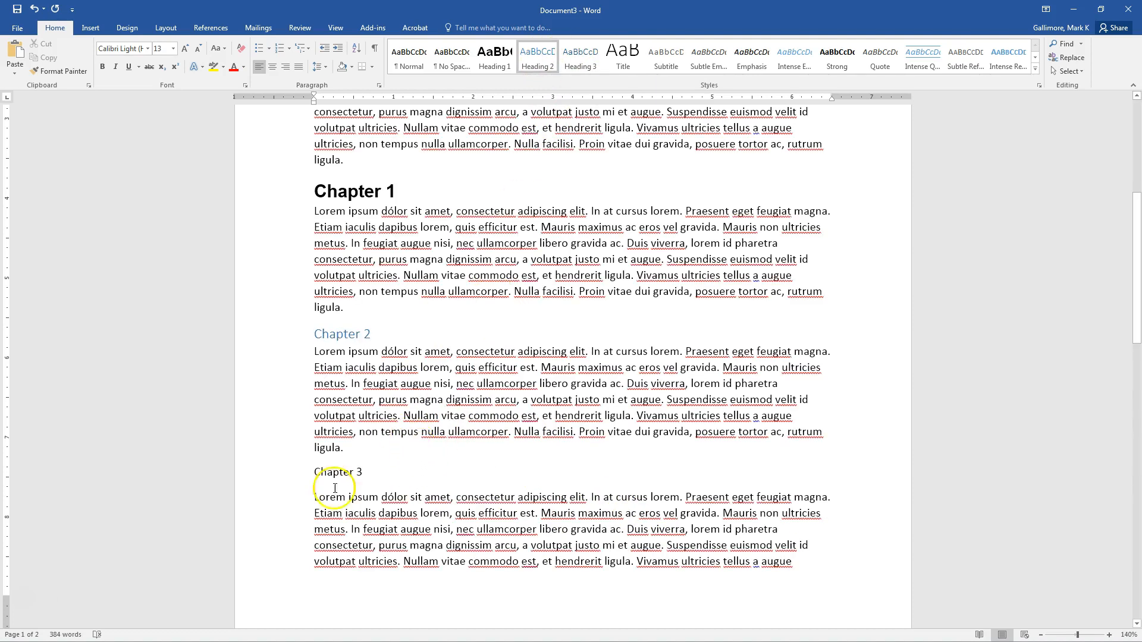
Apply the Heading 3 style to the Chapter 3 line
{"action": "left_click_drag", "start_coordinate": [366, 473], "coordinate": [315, 474]}
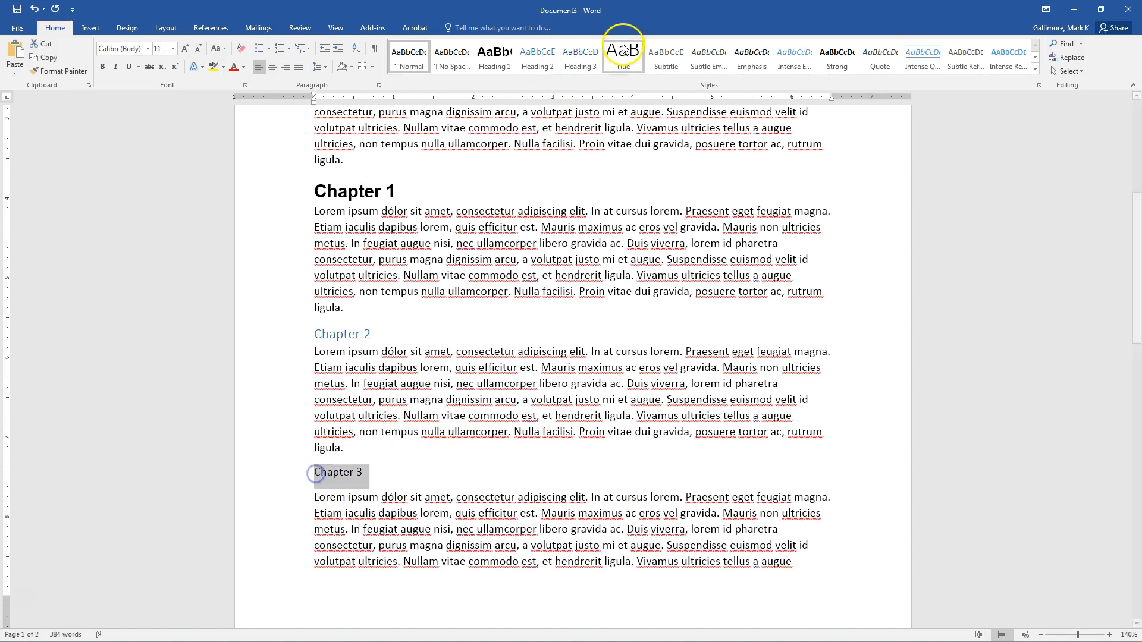
{"action": "left_click", "coordinate": [581, 60]}
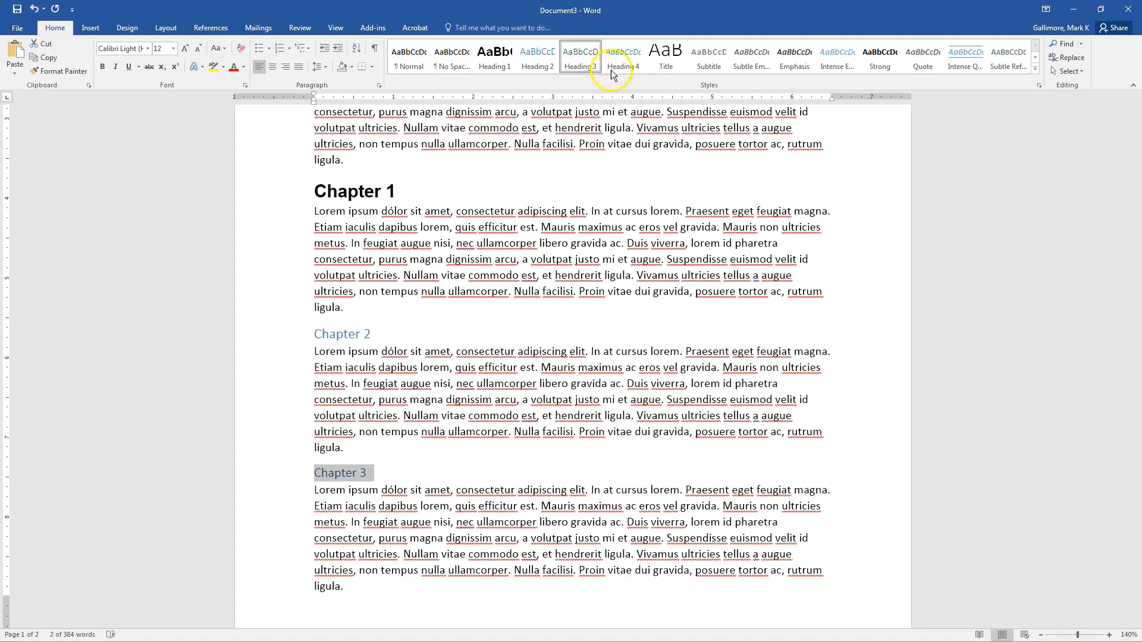
{"action": "left_click", "coordinate": [632, 59]}
Update the entire table of contents to add Chapter 3 as a third-level entry
{"action": "scroll", "coordinate": [485, 395], "scroll_direction": "up", "scroll_amount": 6}
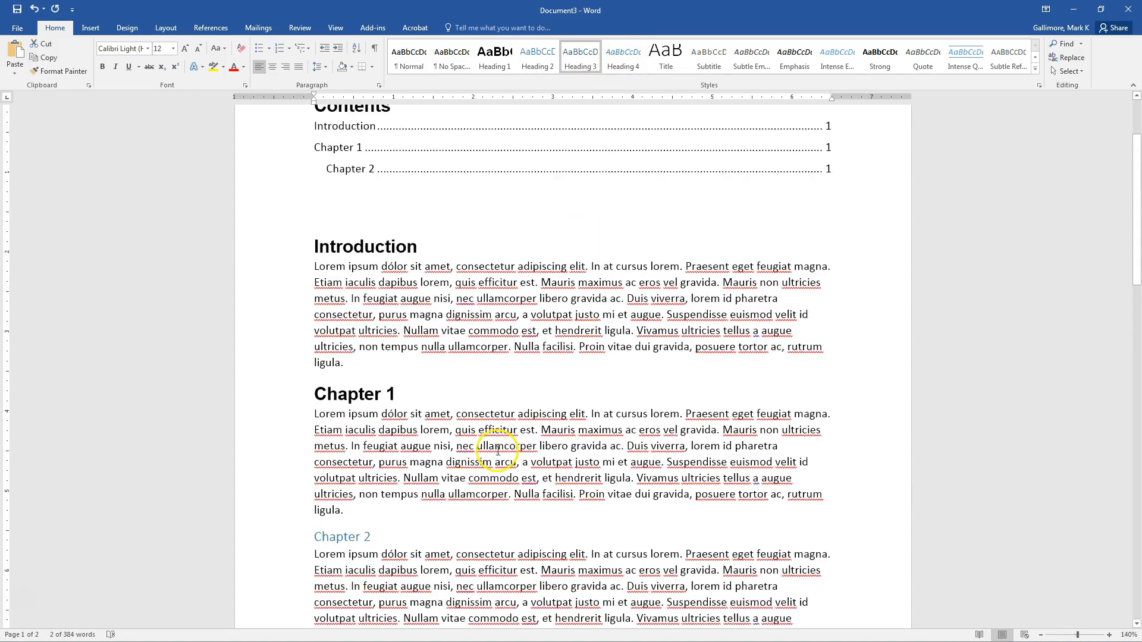
{"action": "left_click", "coordinate": [444, 257]}
{"action": "left_click", "coordinate": [379, 190]}
{"action": "left_click", "coordinate": [576, 343]}
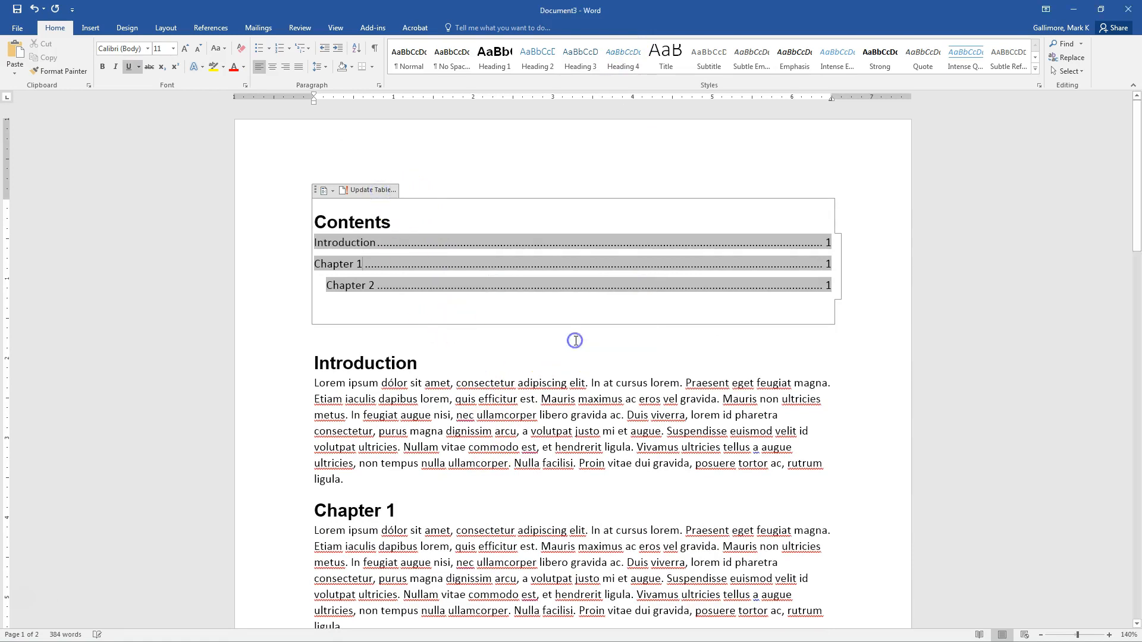
{"action": "left_click", "coordinate": [377, 189]}
{"action": "left_click", "coordinate": [511, 326]}
{"action": "left_click", "coordinate": [577, 344]}
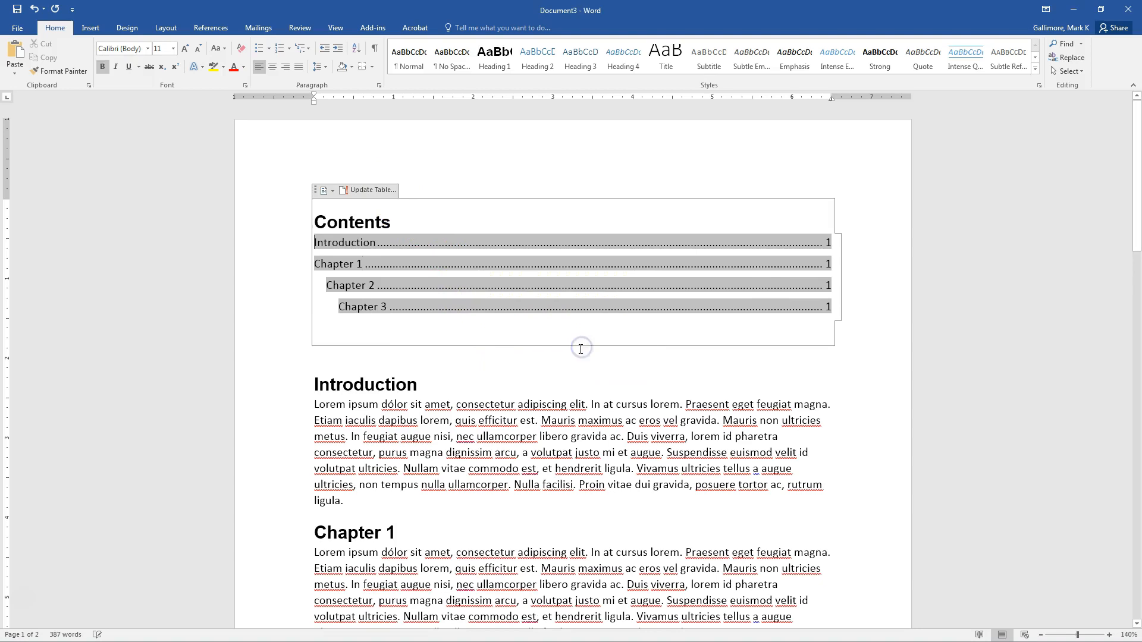
{"action": "left_click", "coordinate": [380, 307]}
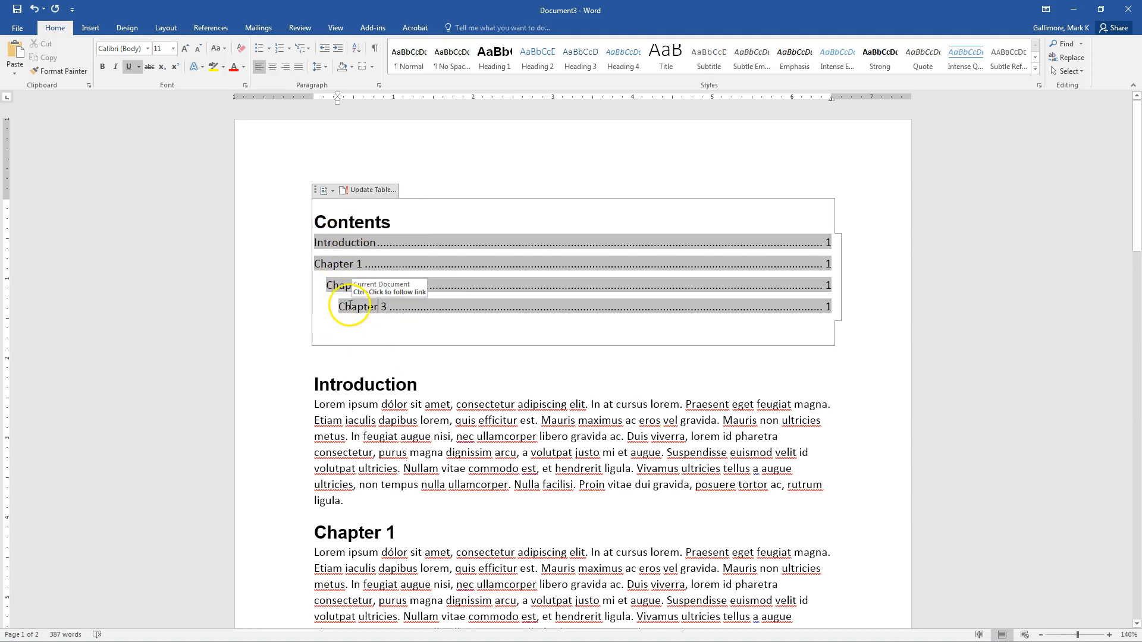
{"action": "left_click", "coordinate": [499, 69]}
{"action": "key", "text": "ctrl+z"}
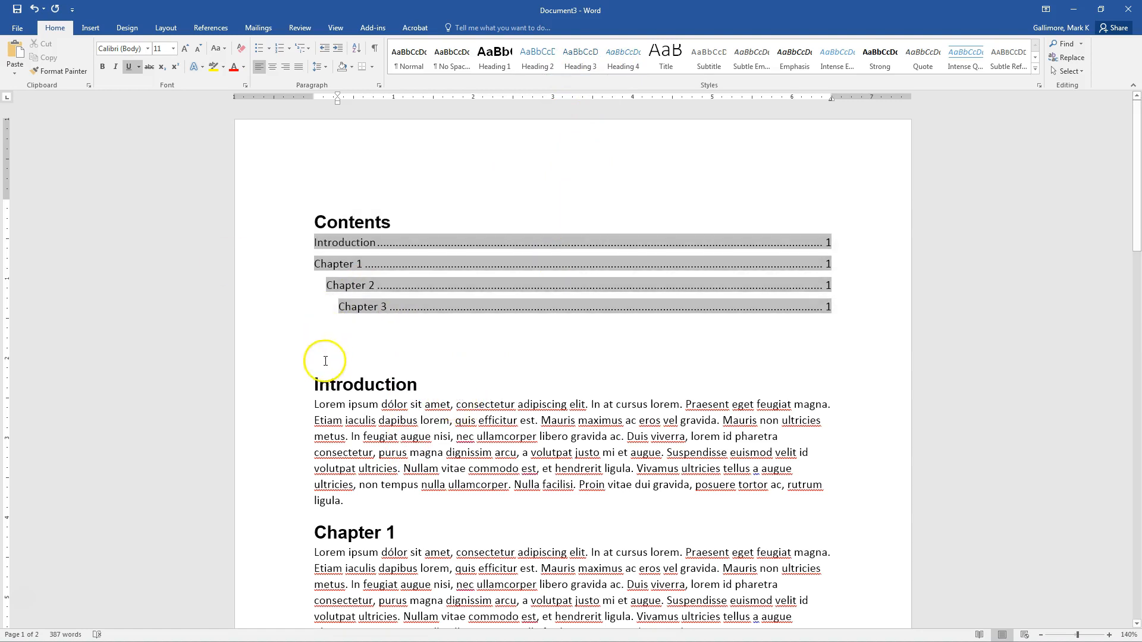
Save the document as Contents.docx in the Test & Demo folder and export it as the Adobe PDF Contents.pdf
{"action": "left_click", "coordinate": [18, 28]}
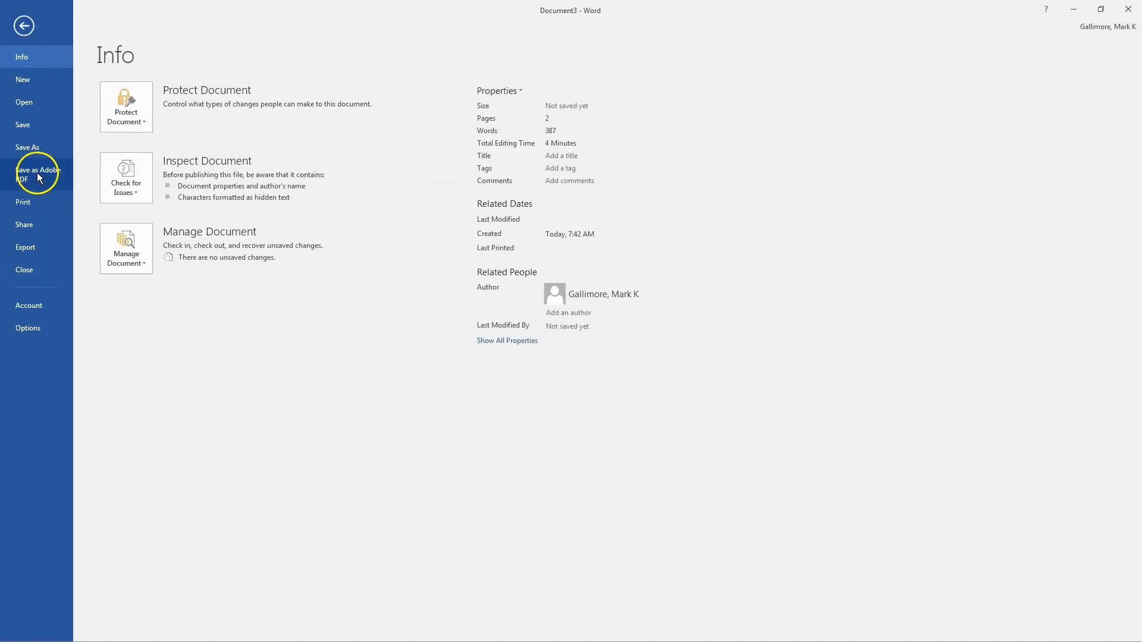
{"action": "left_click", "coordinate": [37, 174]}
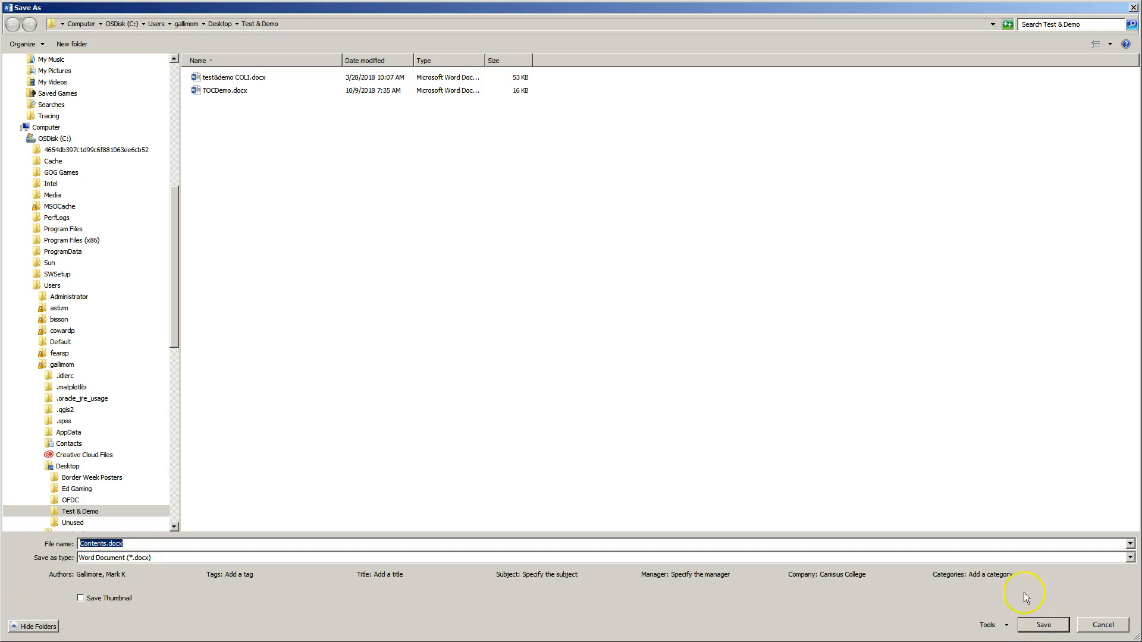
{"action": "left_click", "coordinate": [1044, 626]}
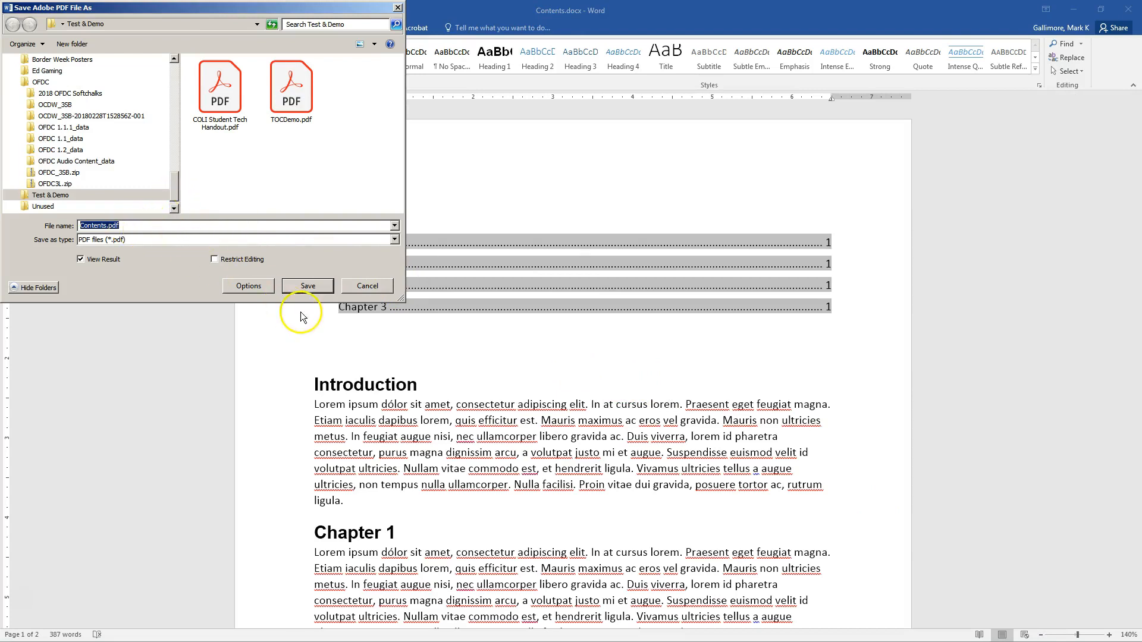
{"action": "left_click", "coordinate": [307, 287]}
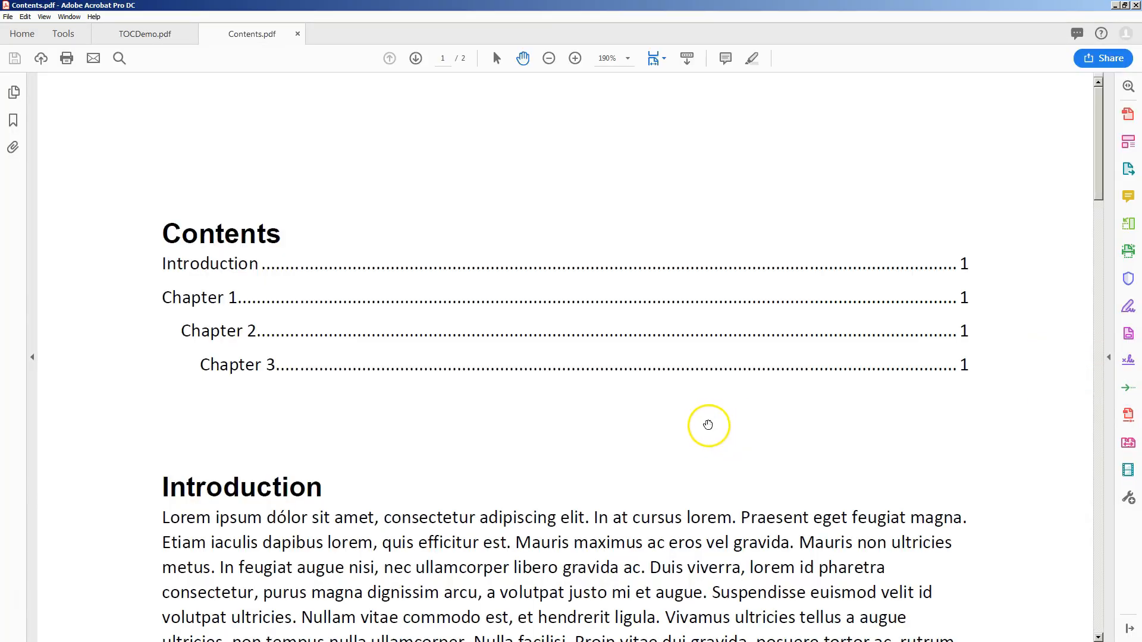
Follow the Chapter 3 link in the table of contents of the exported Contents.pdf
{"action": "left_click", "coordinate": [256, 365]}
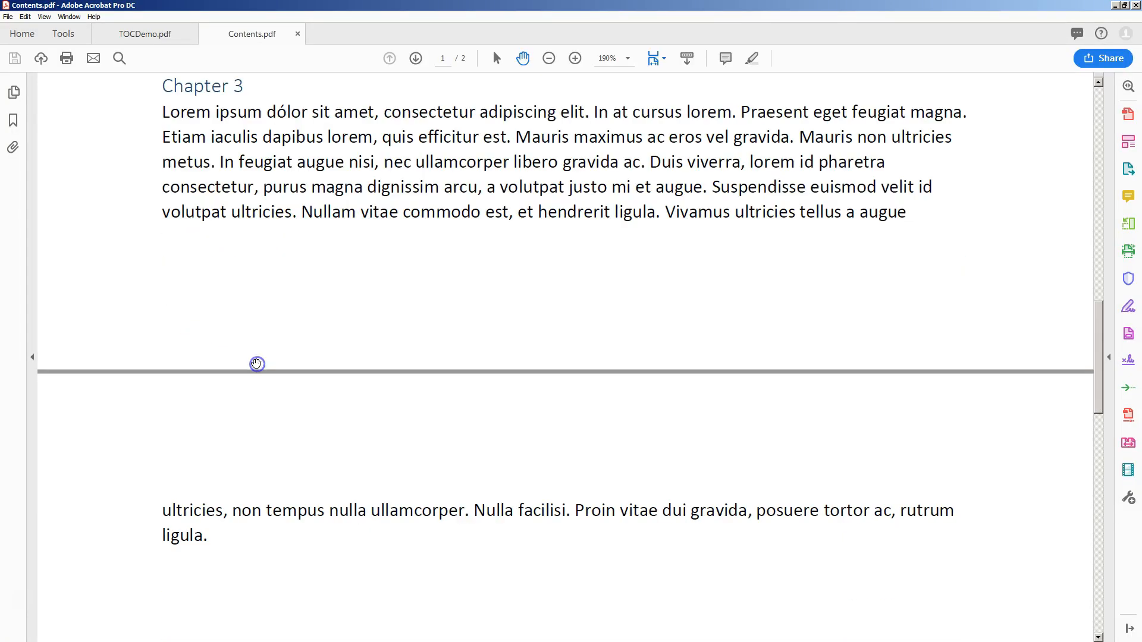